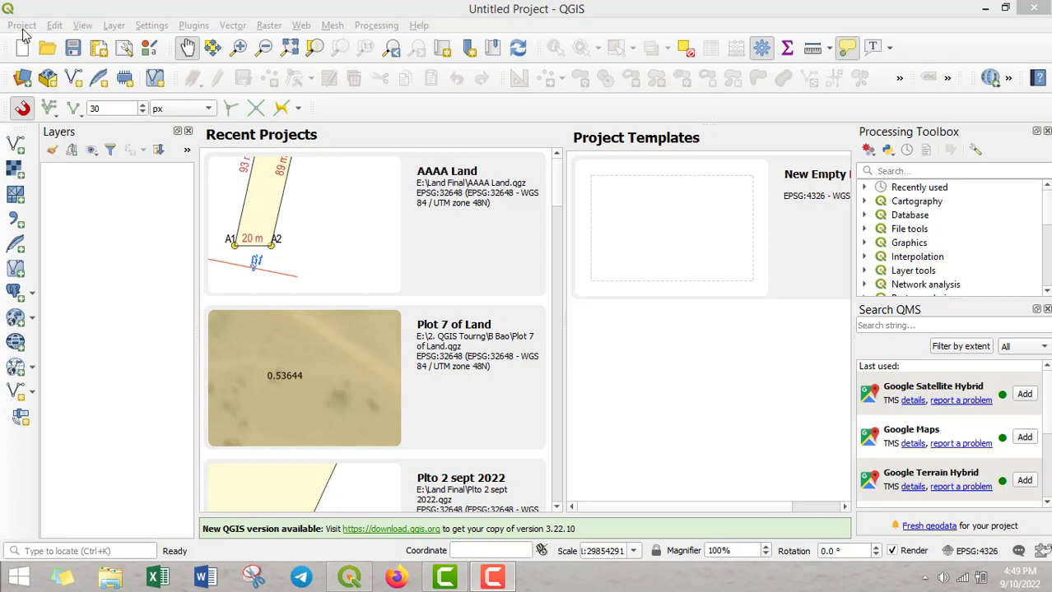
Create a new empty project.
left_click(23, 25)
left_click(414, 113)
left_click(20, 49)
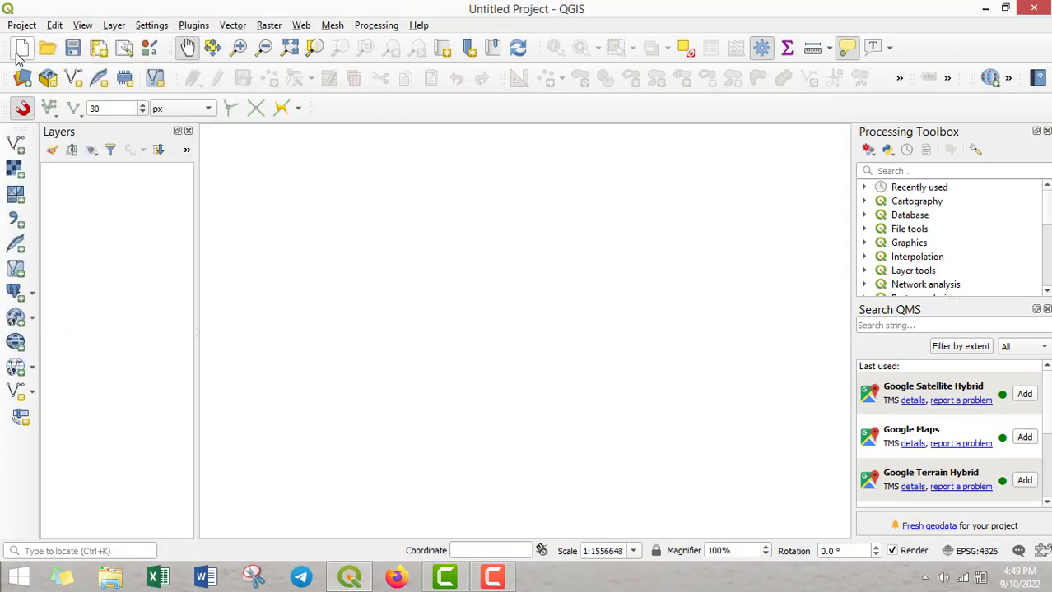
Close the Search QMS and Processing Toolbox panels.
scroll(1012, 436, "down", 2)
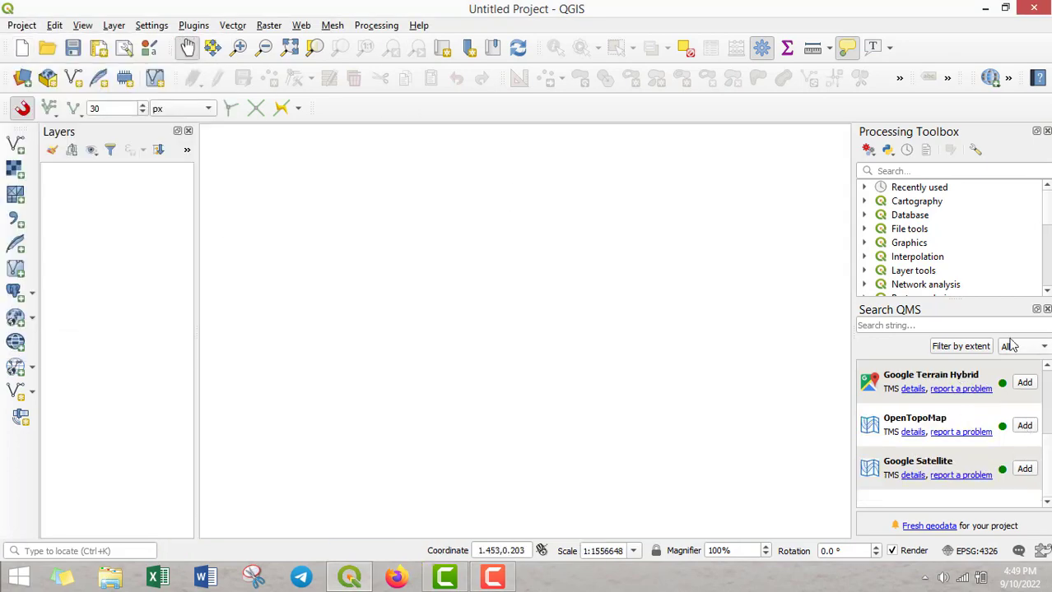
left_click(1047, 310)
left_click(1047, 132)
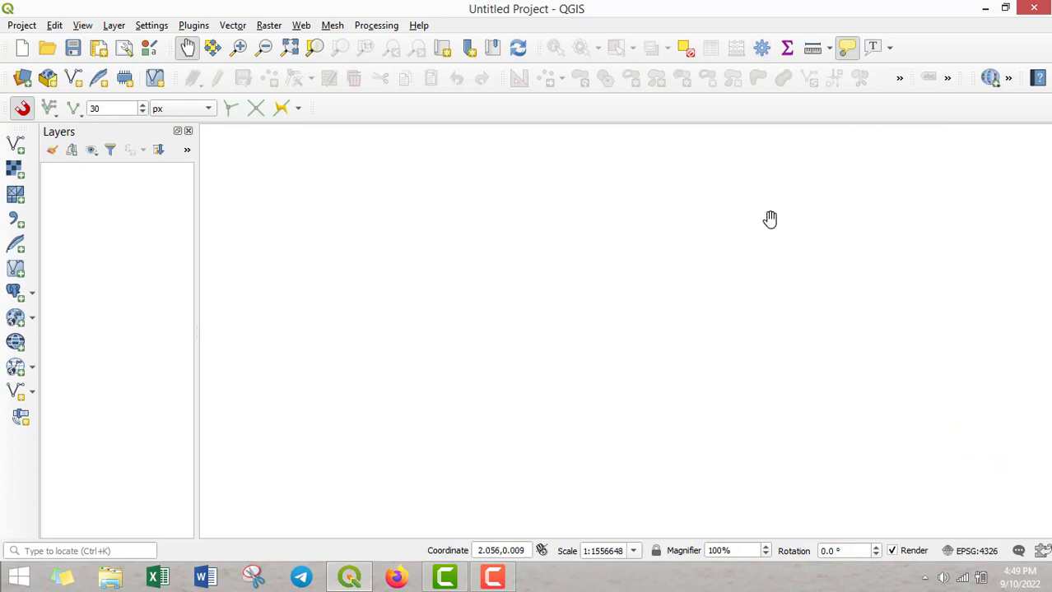
Show the Processing Toolbox and Search QMS panels and add the Google Satellite basemap to the project.
left_click(376, 25)
left_click(386, 42)
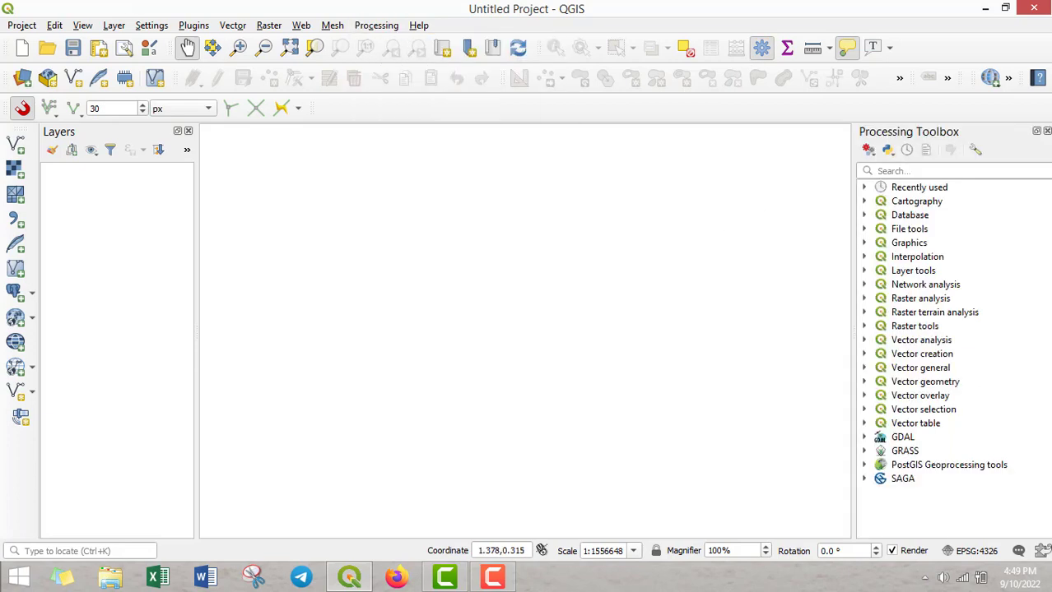
right_click(735, 17)
left_click(687, 35)
right_click(684, 37)
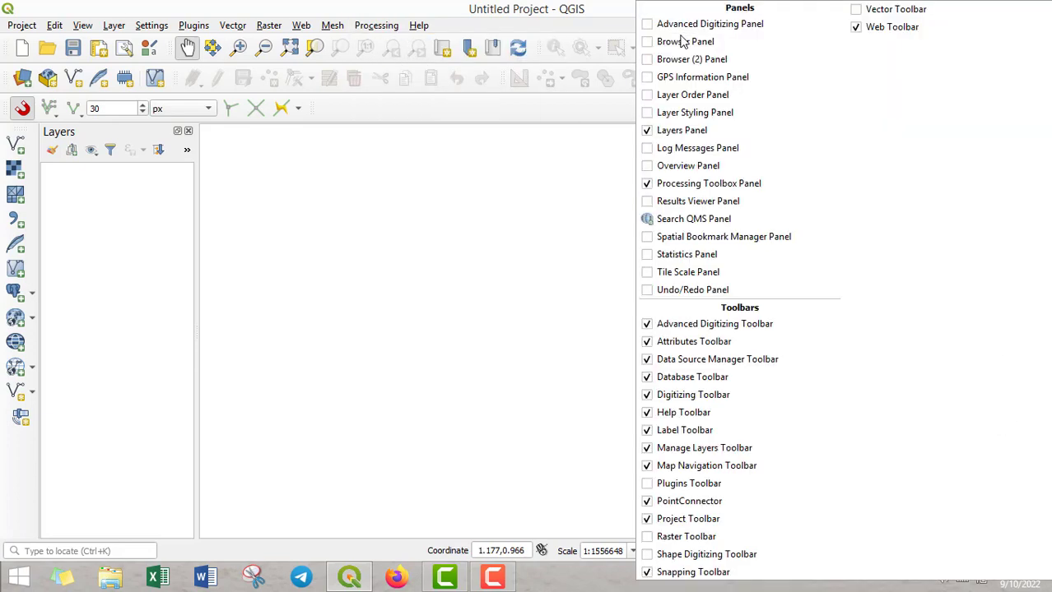
left_click(675, 219)
left_click(1034, 472)
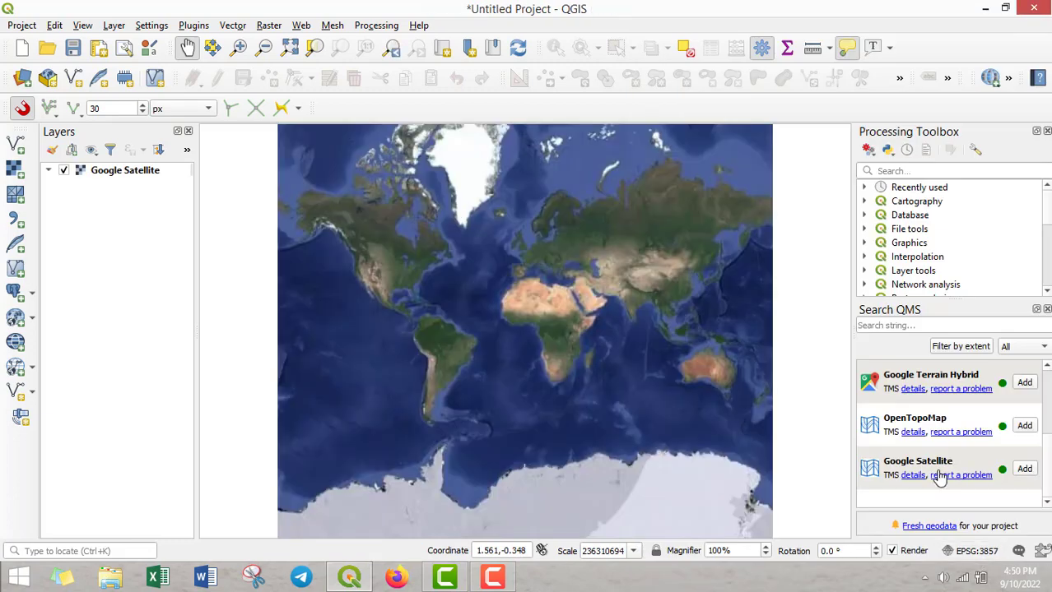
Set the project coordinate reference system to WGS 84 / UTM zone 48N (EPSG:32648).
left_click(967, 559)
left_click(510, 97)
type("32")
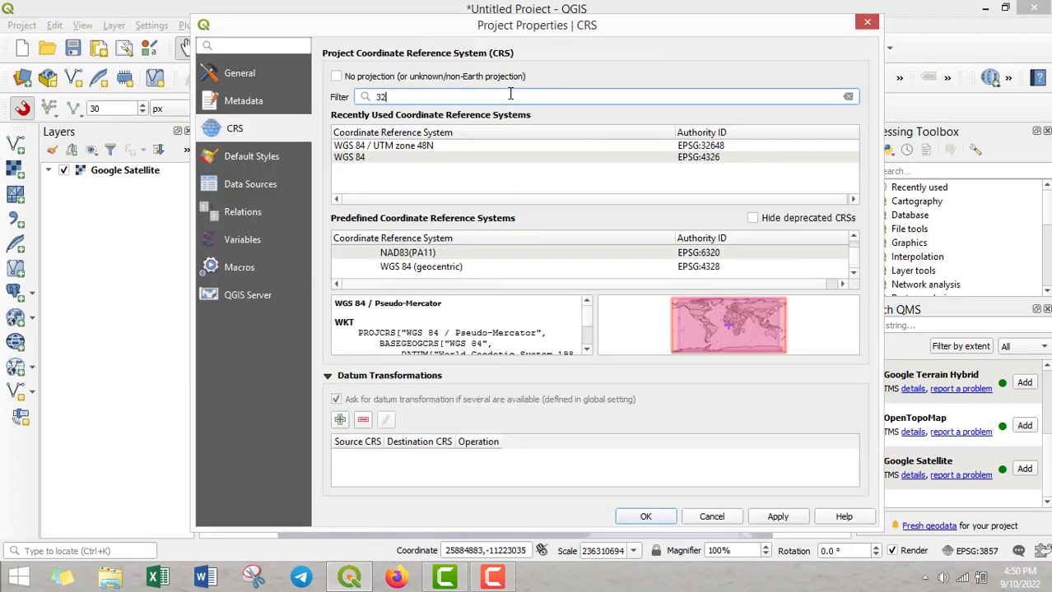
type("648")
left_click(431, 148)
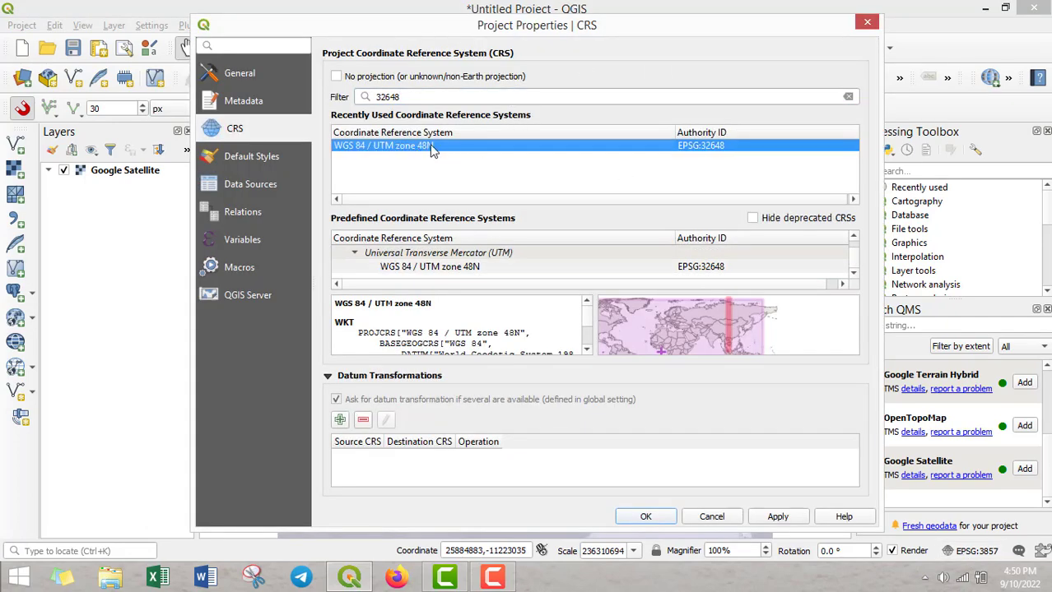
scroll(730, 341, "up", 5)
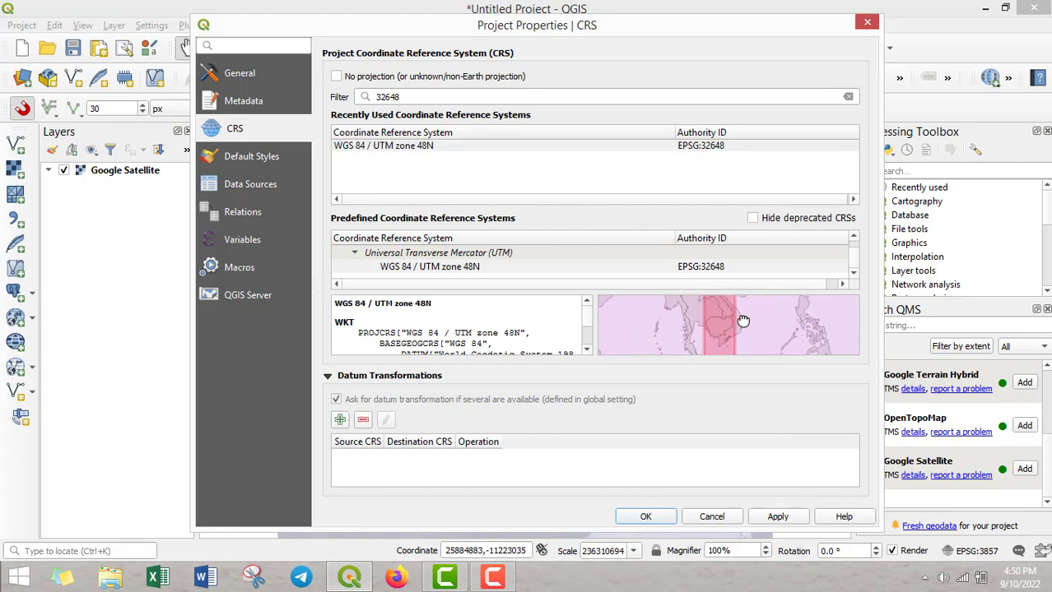
left_click(776, 517)
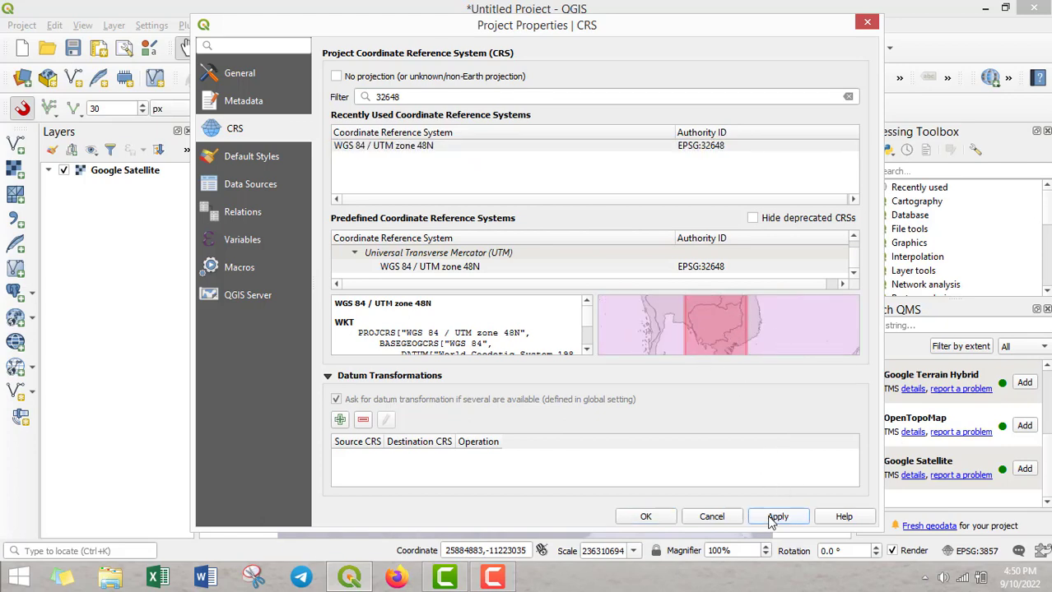
left_click(649, 516)
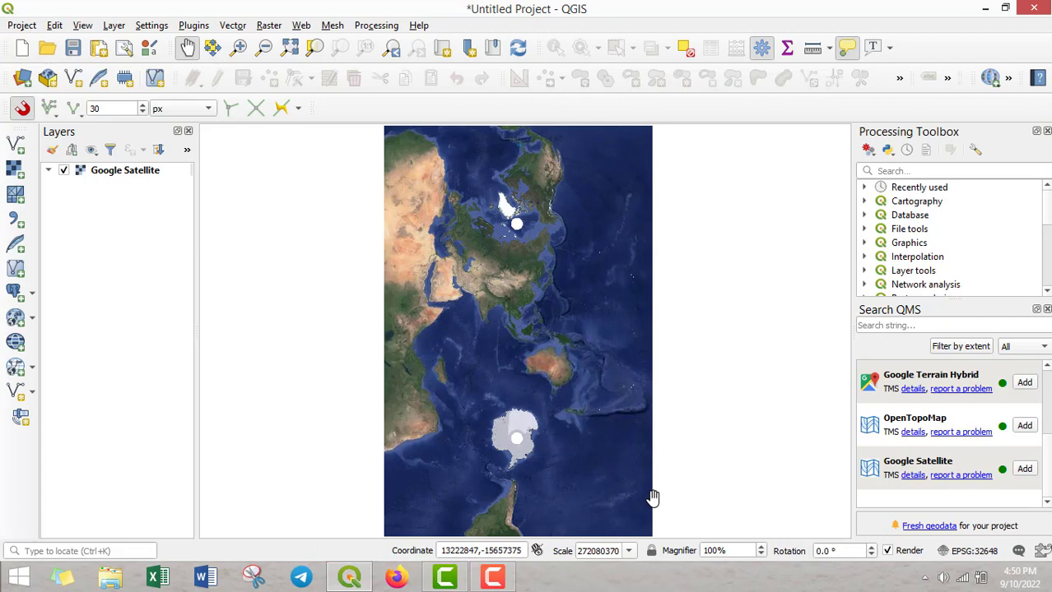
Locate the city at the river junction in mainland Southeast Asia and examine its river bridge up close.
scroll(515, 346, "up", 2)
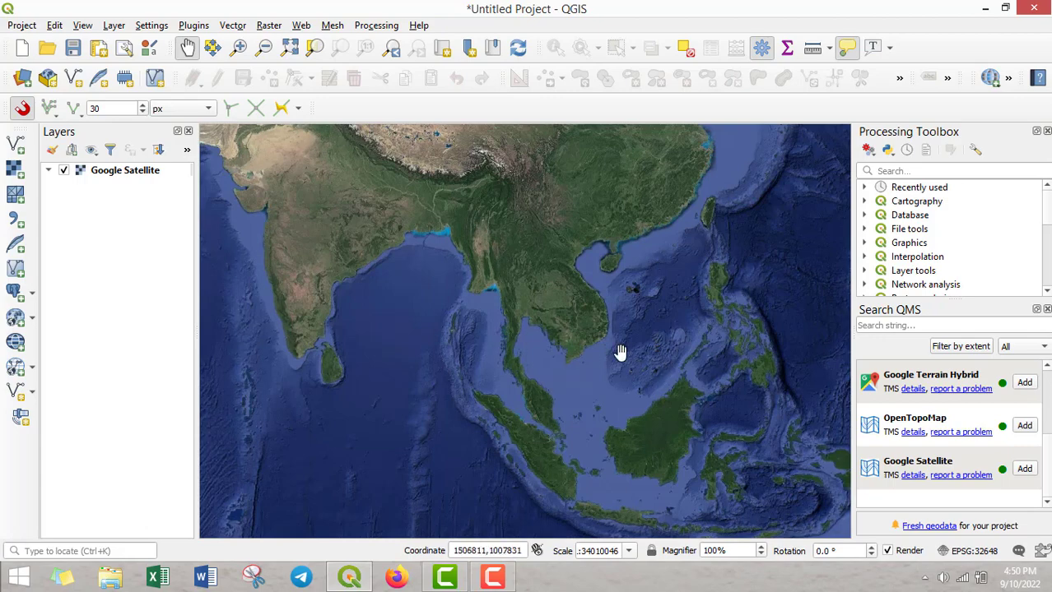
scroll(582, 326, "up", 1)
scroll(549, 338, "up", 1)
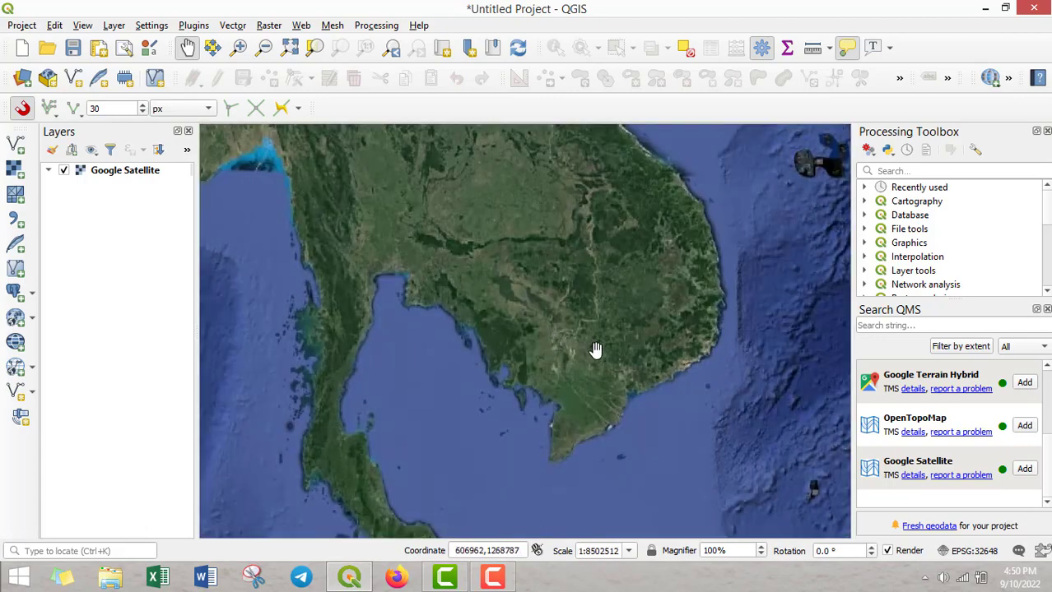
scroll(597, 352, "up", 1)
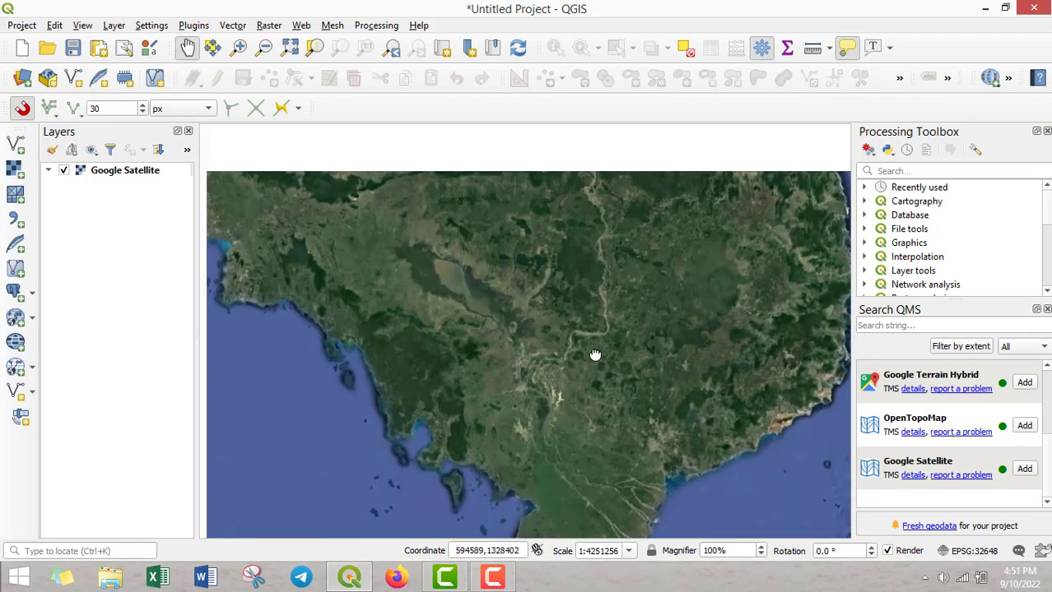
scroll(568, 329, "up", 1)
scroll(566, 294, "up", 1)
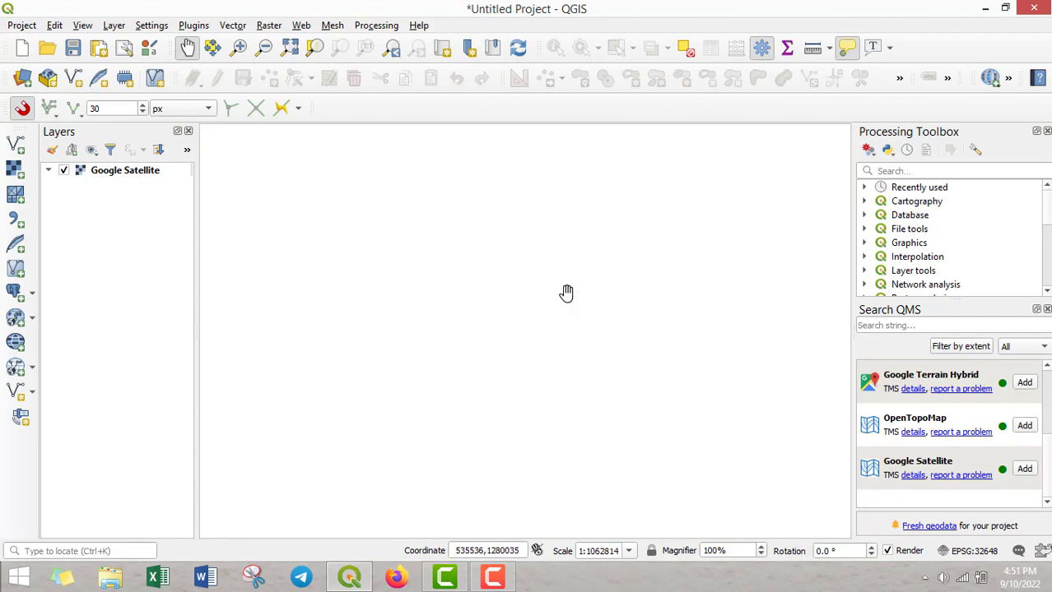
scroll(444, 311, "up", 1)
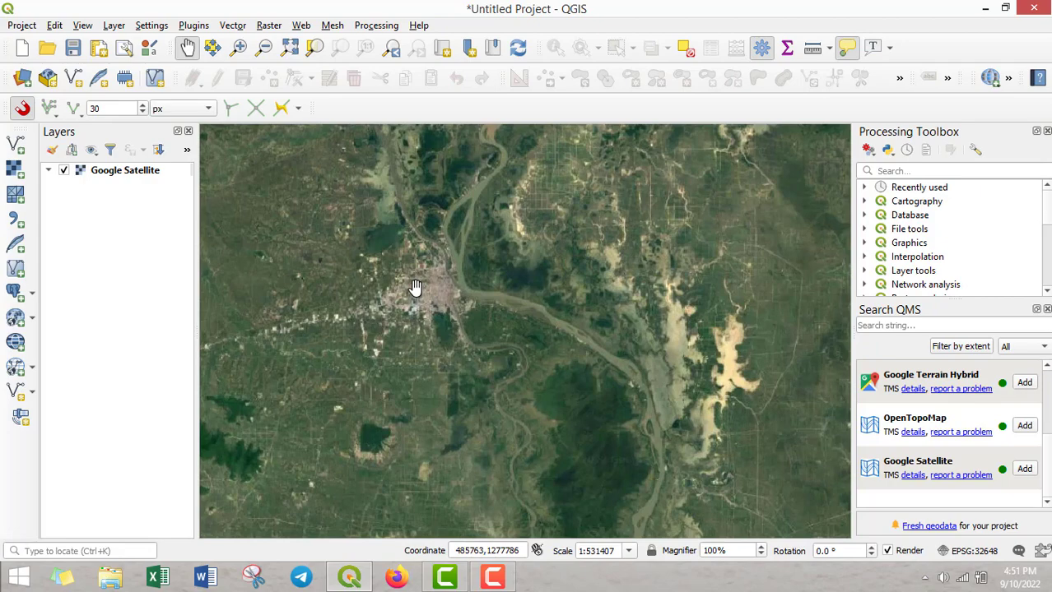
scroll(448, 294, "up", 1)
scroll(471, 294, "up", 1)
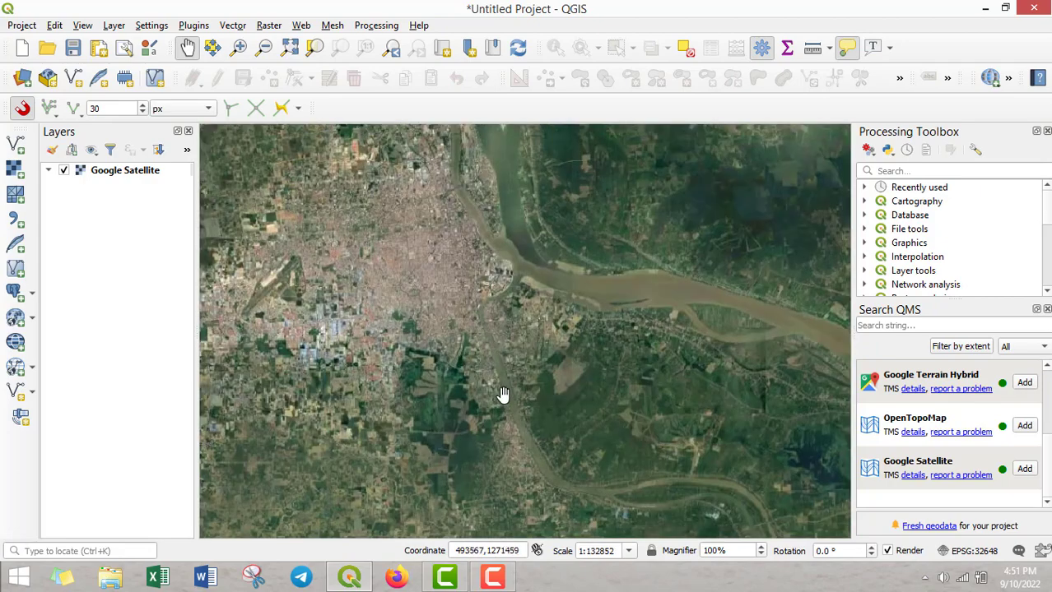
left_click_drag(464, 291, 502, 344)
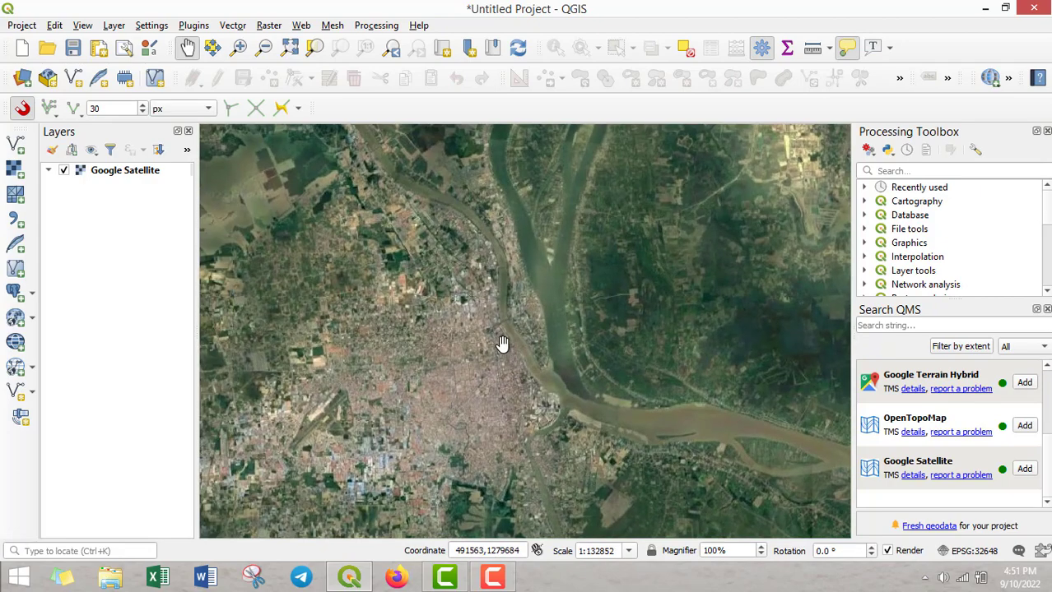
scroll(496, 321, "up", 3)
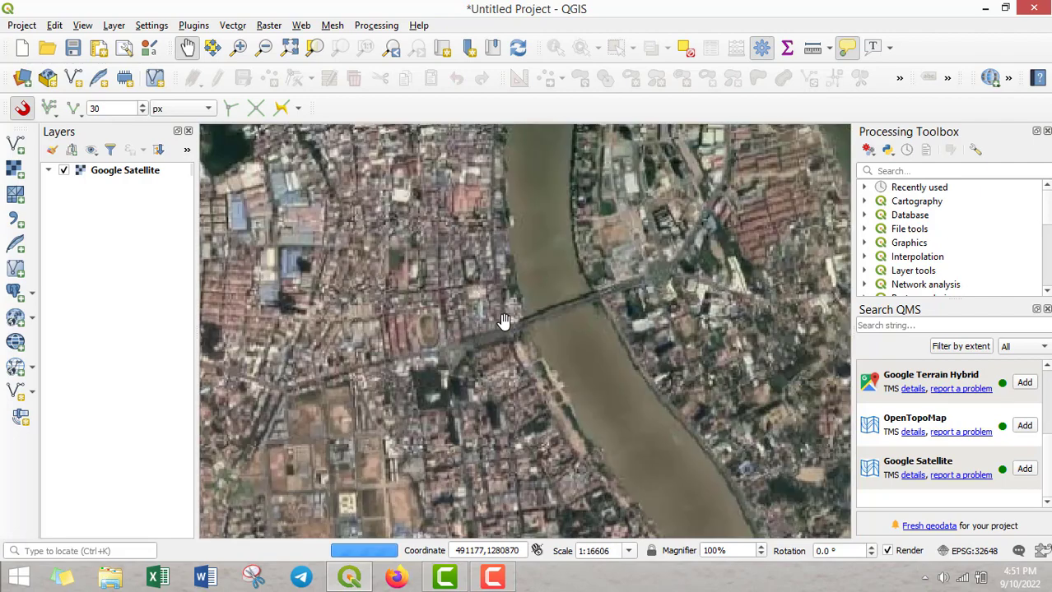
scroll(505, 321, "up", 1)
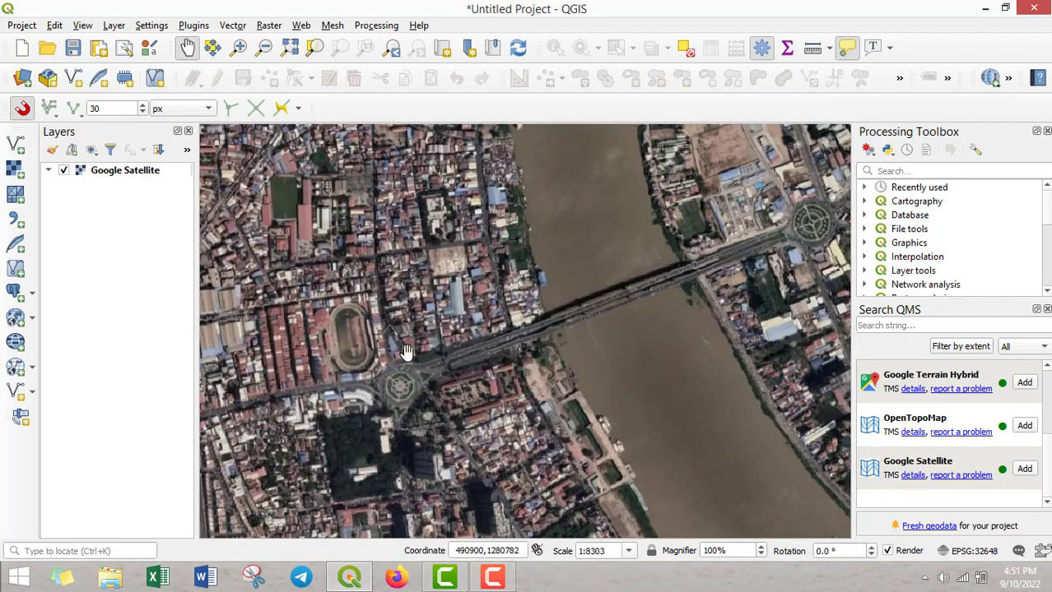
Follow the river north from the bridge and inspect the open land along the straight road beyond the roundabout.
left_click_drag(683, 306, 494, 352)
left_click_drag(628, 223, 497, 318)
left_click_drag(501, 216, 510, 338)
left_click_drag(542, 197, 540, 340)
left_click_drag(508, 200, 516, 396)
scroll(516, 396, "down", 1)
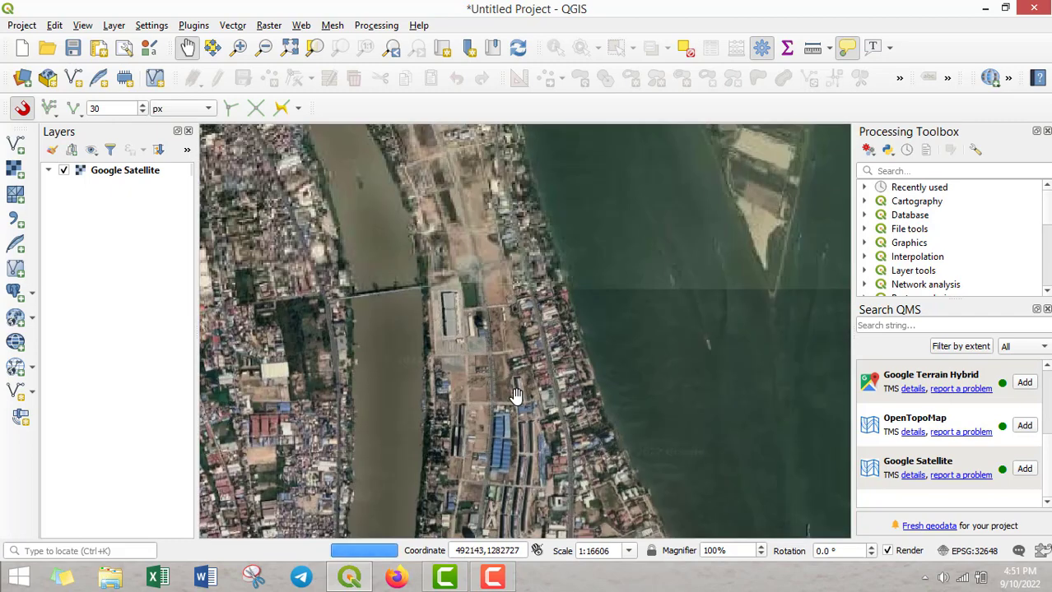
scroll(545, 340, "up", 1)
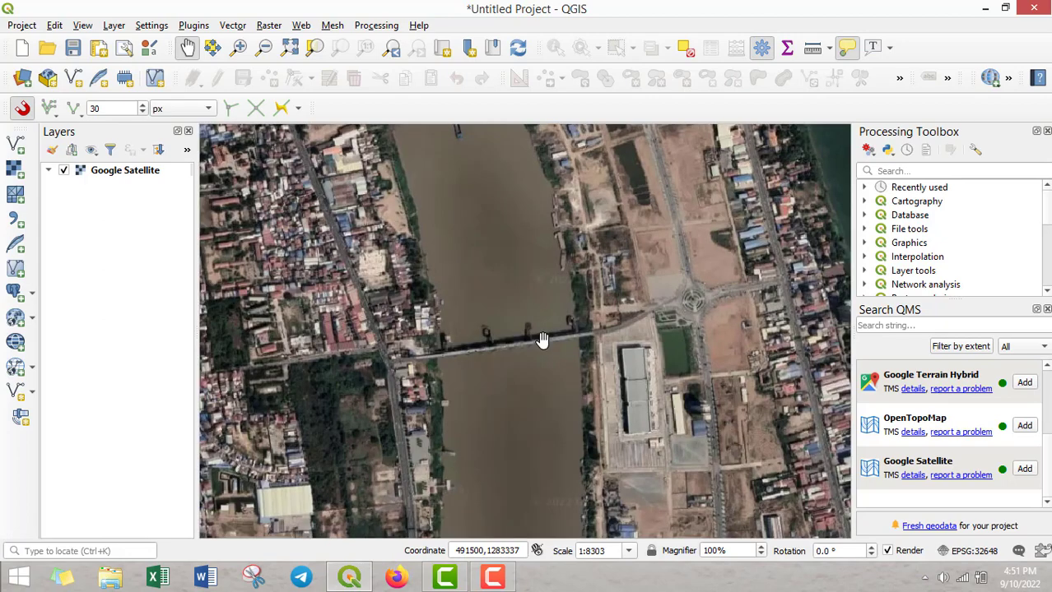
scroll(543, 338, "up", 1)
left_click_drag(779, 317, 554, 381)
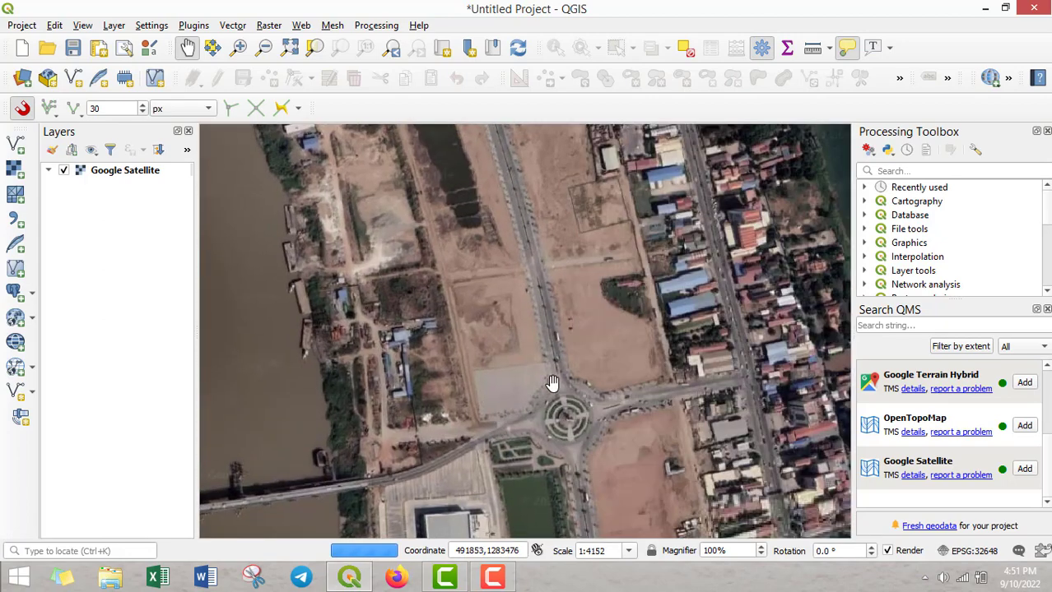
left_click_drag(606, 348, 563, 347)
scroll(563, 347, "up", 1)
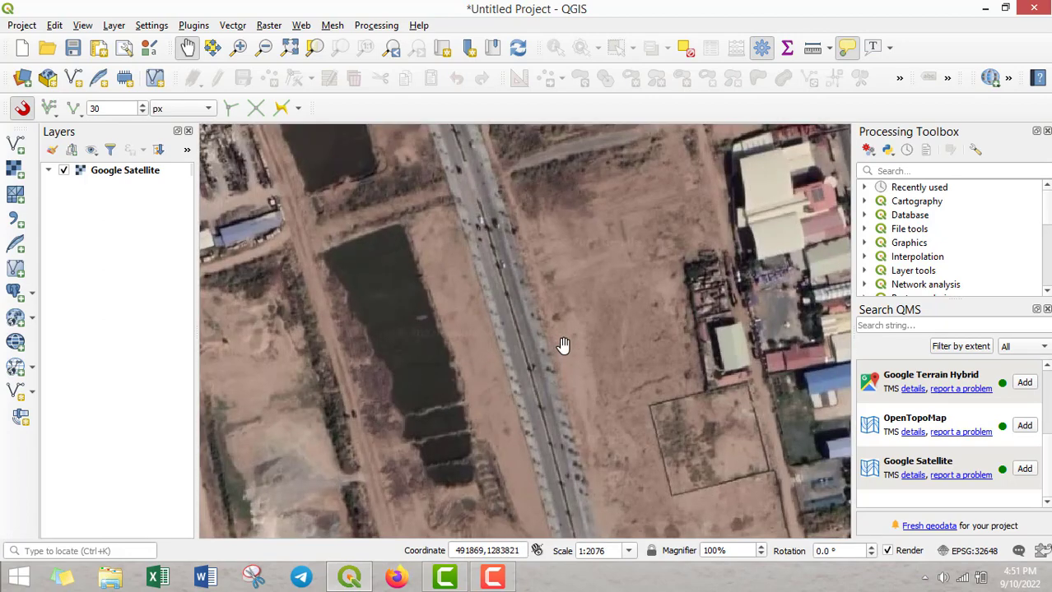
scroll(563, 347, "down", 1)
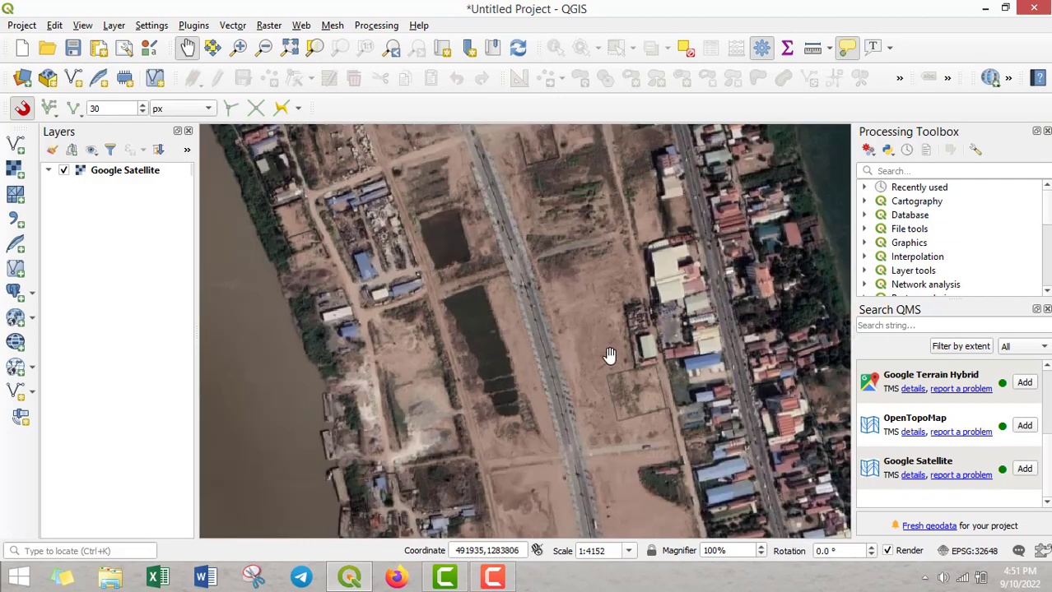
Start a new shapefile layer and browse to the Data (E:) drive for its save location.
left_click(72, 77)
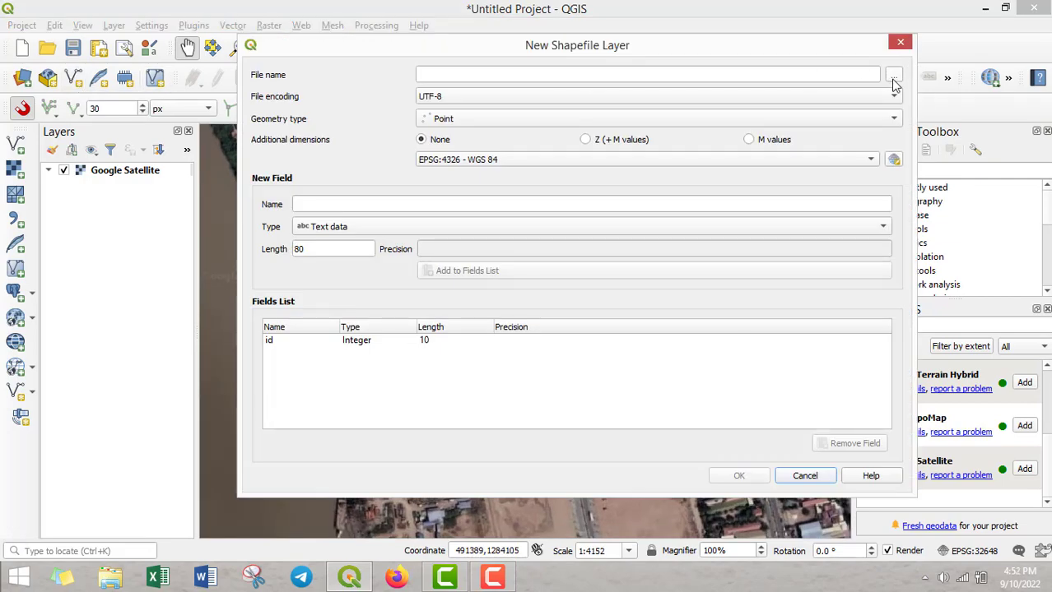
left_click(894, 77)
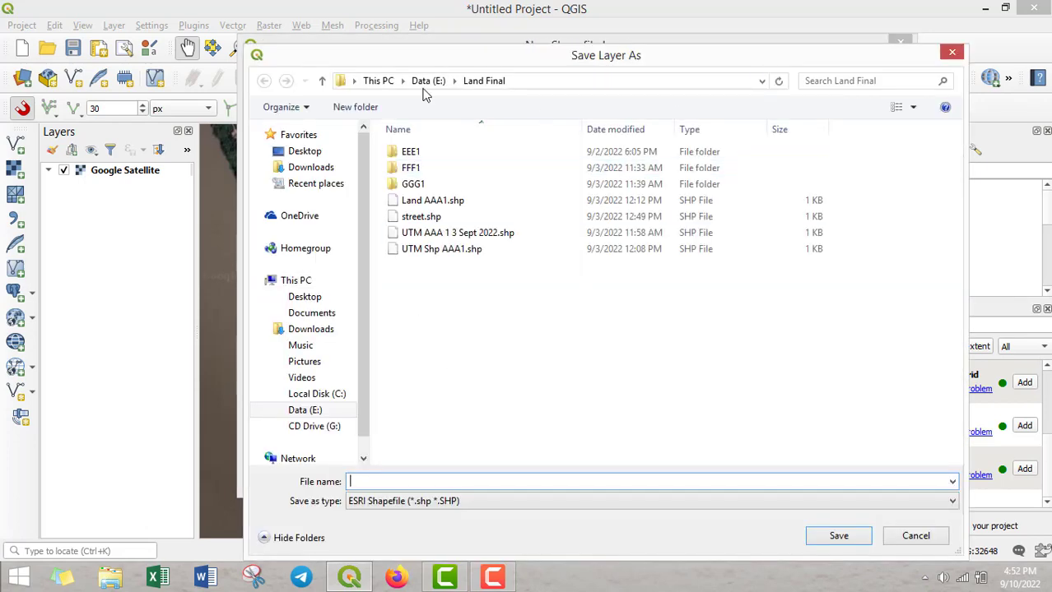
left_click(429, 80)
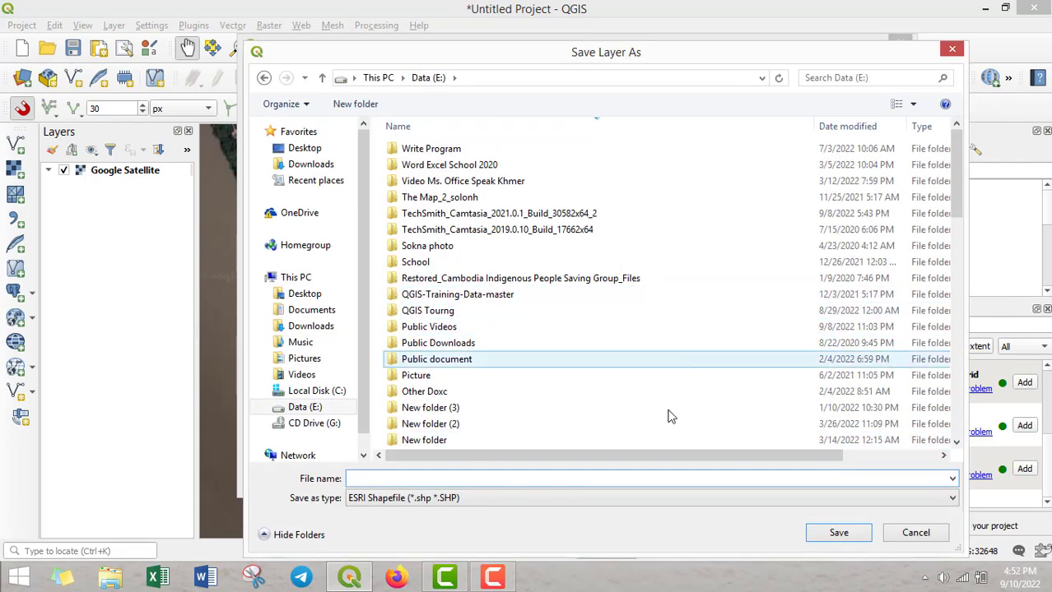
Create a folder named "How to Creat Point Polygon on Map" on the Data (E:) drive.
right_click(646, 316)
mouse_move(706, 462)
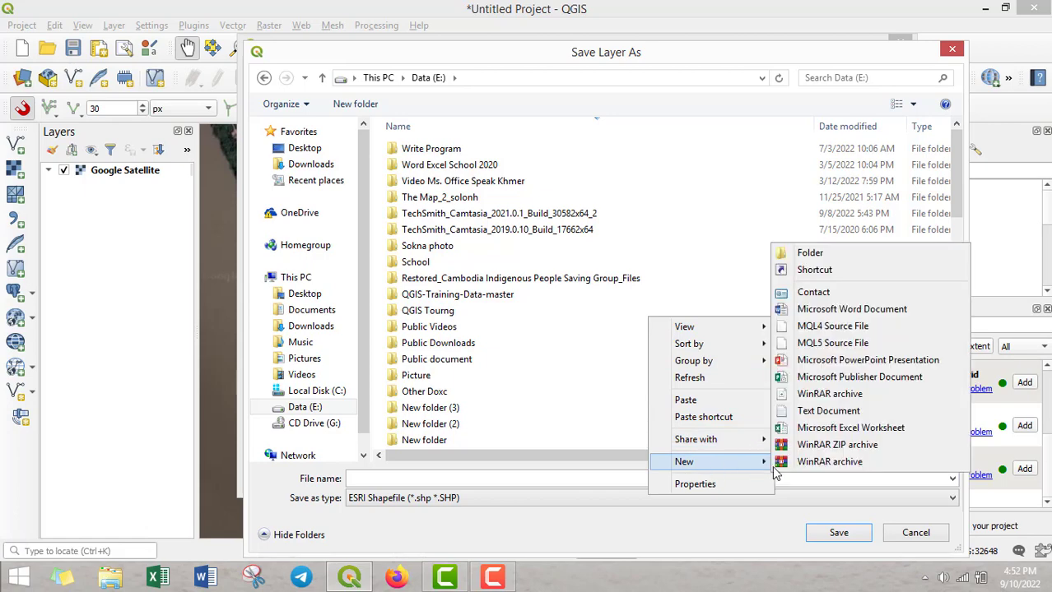
left_click(810, 254)
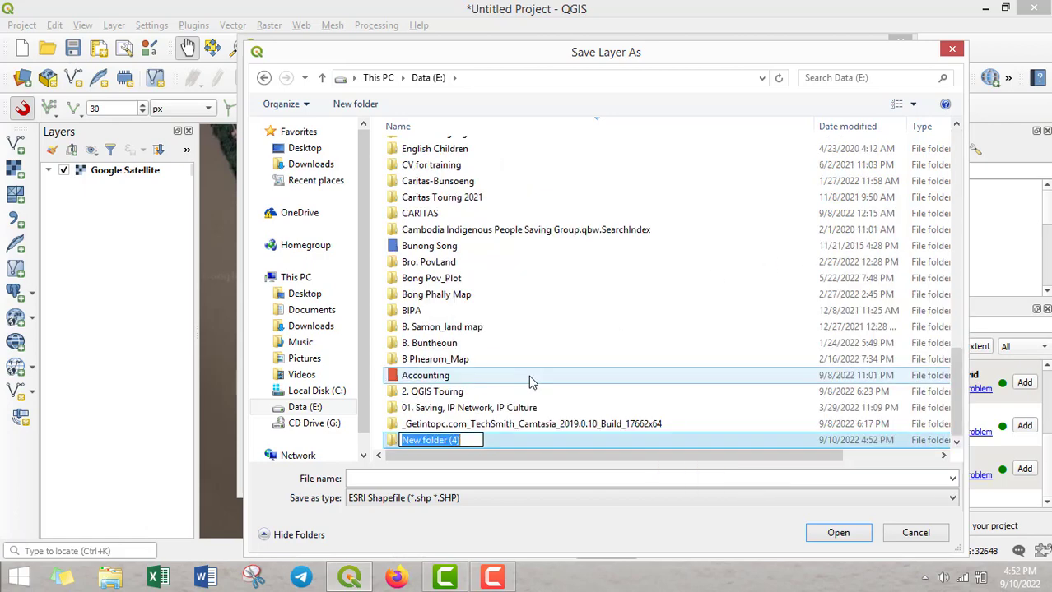
type("How to Creat")
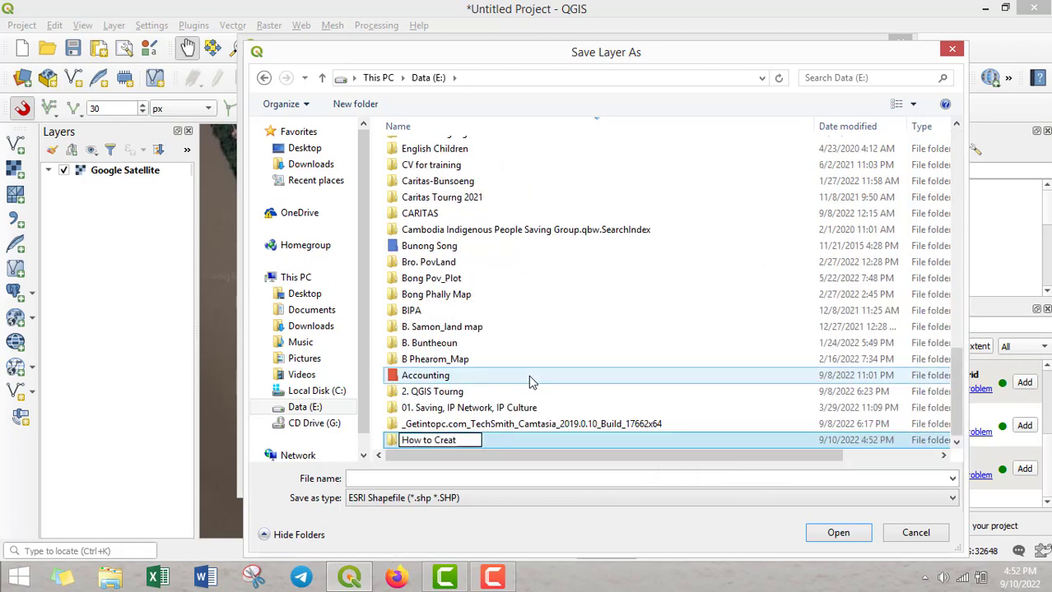
type(" Point Poly")
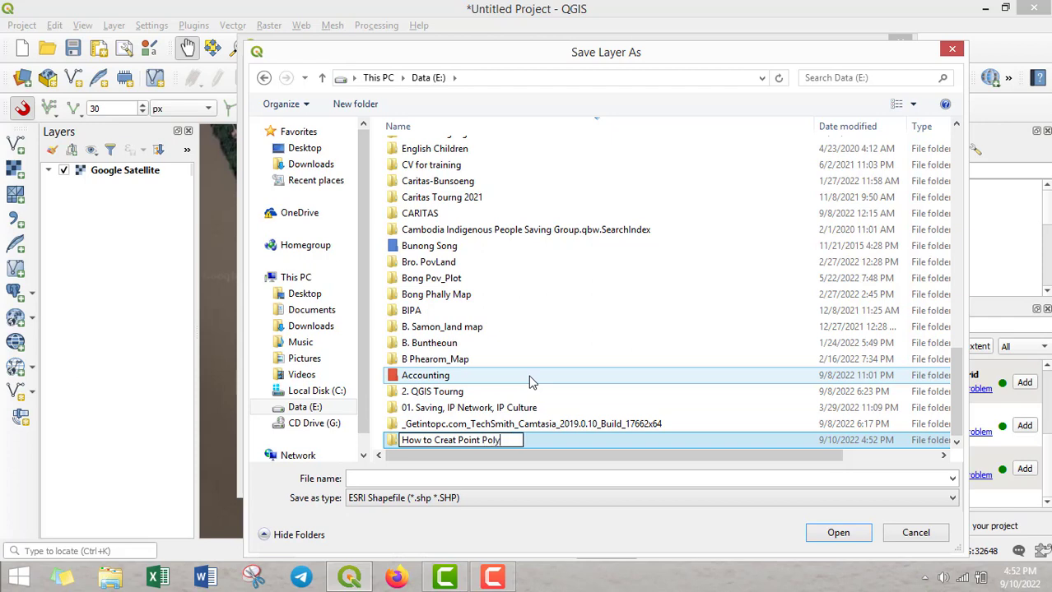
type("gon of La")
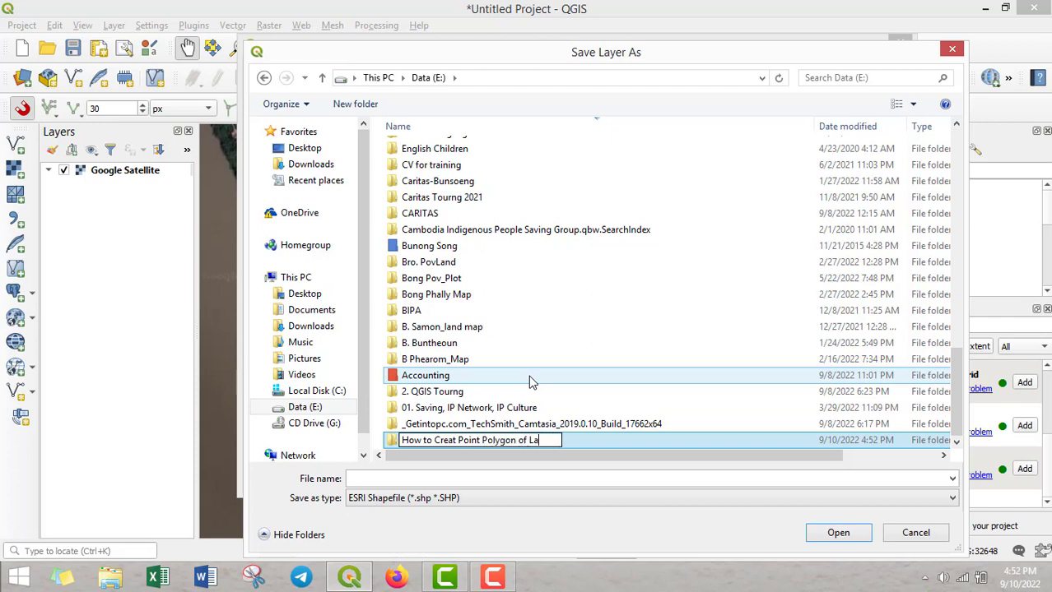
type("nd")
key("BackSpace")
key("BackSpace")
key("BackSpace")
type("Map with")
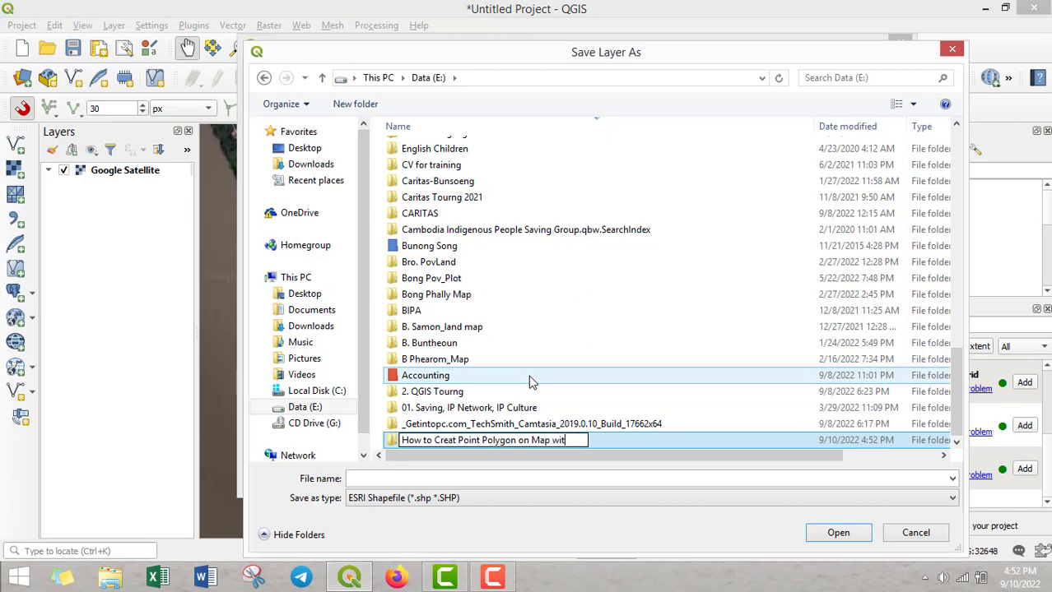
key("BackSpace")
key("BackSpace")
key("BackSpace")
key("BackSpace")
key("Return")
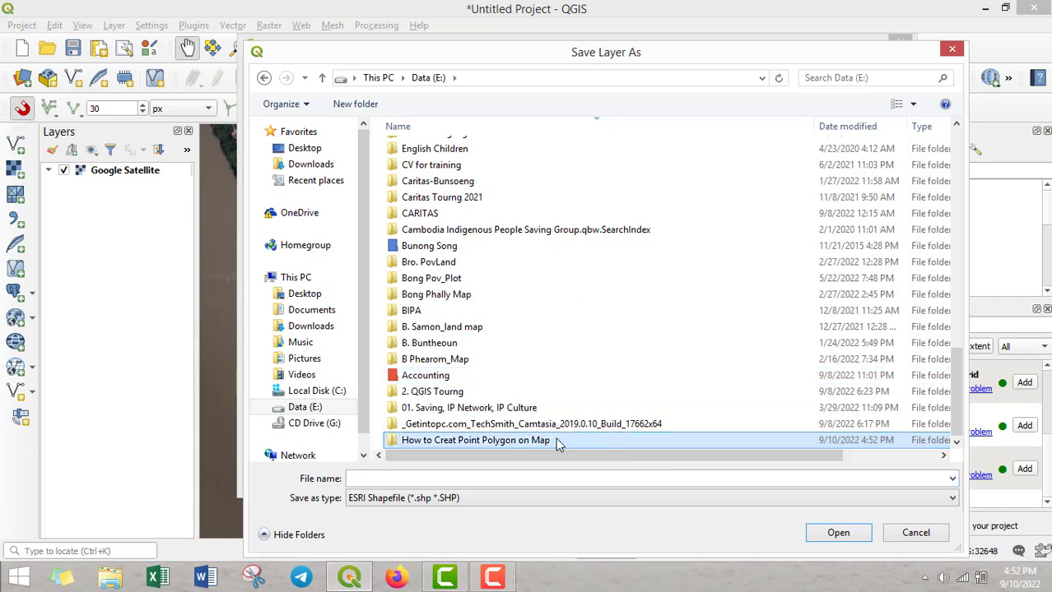
Name the new shapefile Point_UTM and save it in the "How to Creat Point Polygon on Map" folder.
double_click(556, 441)
left_click(427, 484)
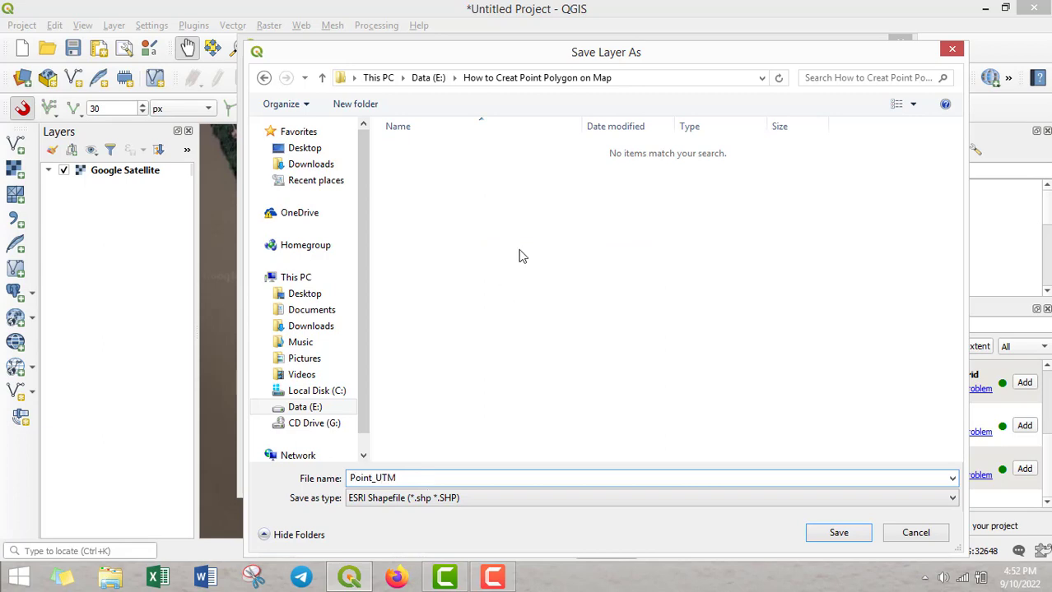
left_click(837, 532)
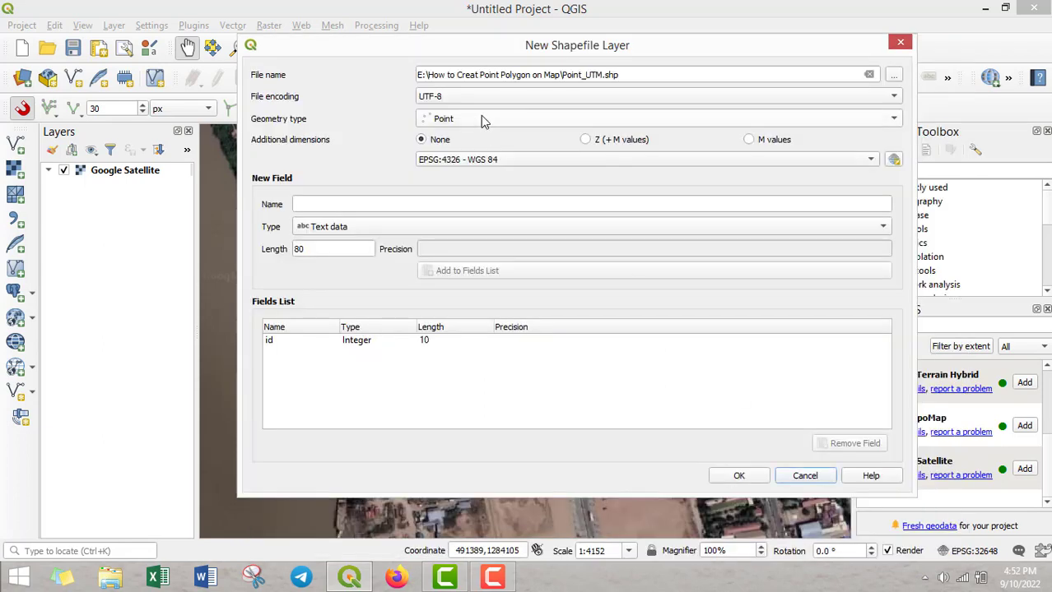
Keep the geometry type as Point and set the layer's CRS to the project CRS, EPSG:32648 - WGS 84 / UTM zone 48N.
left_click(483, 120)
left_click(487, 120)
left_click(873, 162)
left_click(527, 180)
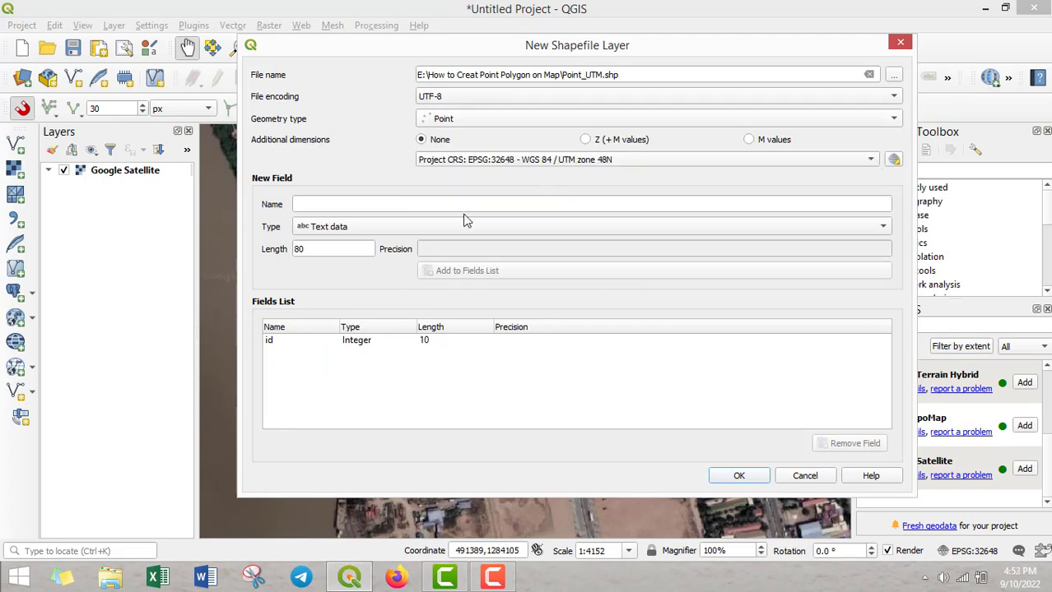
Replace the default integer id field with a text field named ID of length 50, and create the layer.
left_click(443, 206)
type("ID")
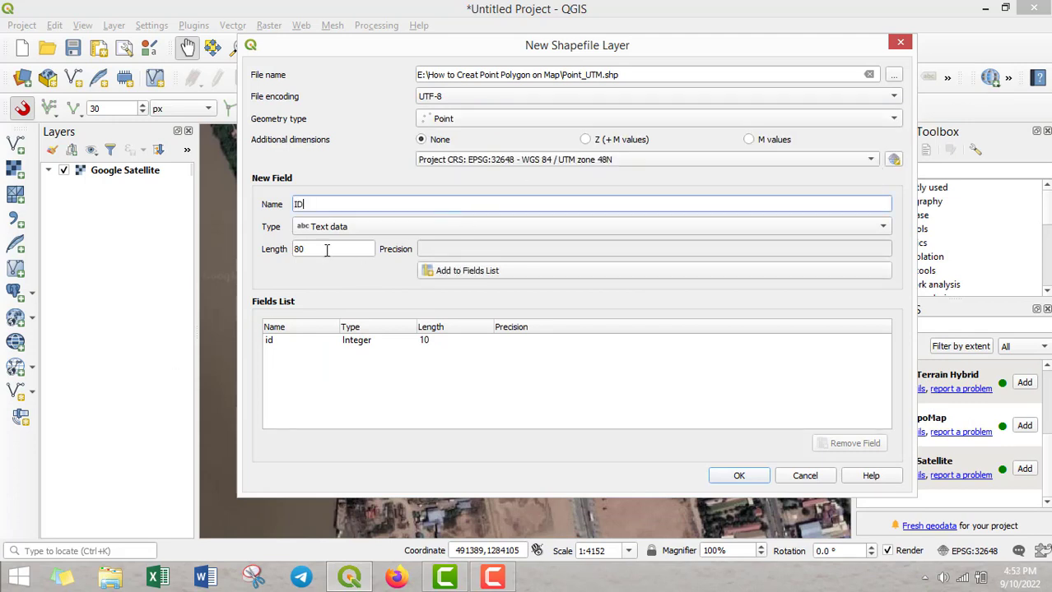
left_click_drag(326, 250, 256, 239)
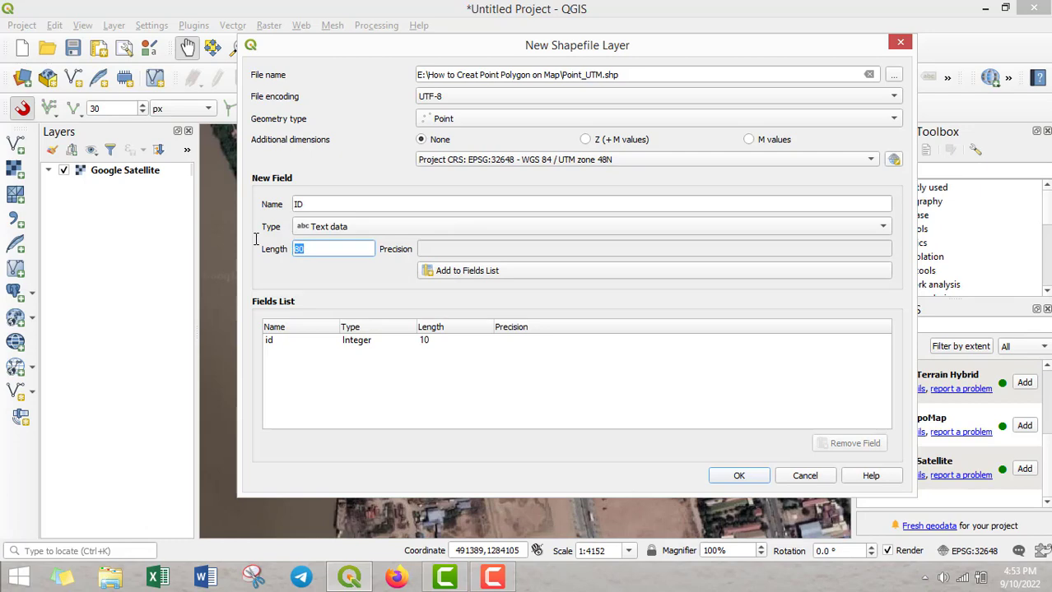
left_click(504, 271)
left_click(423, 340)
left_click(848, 445)
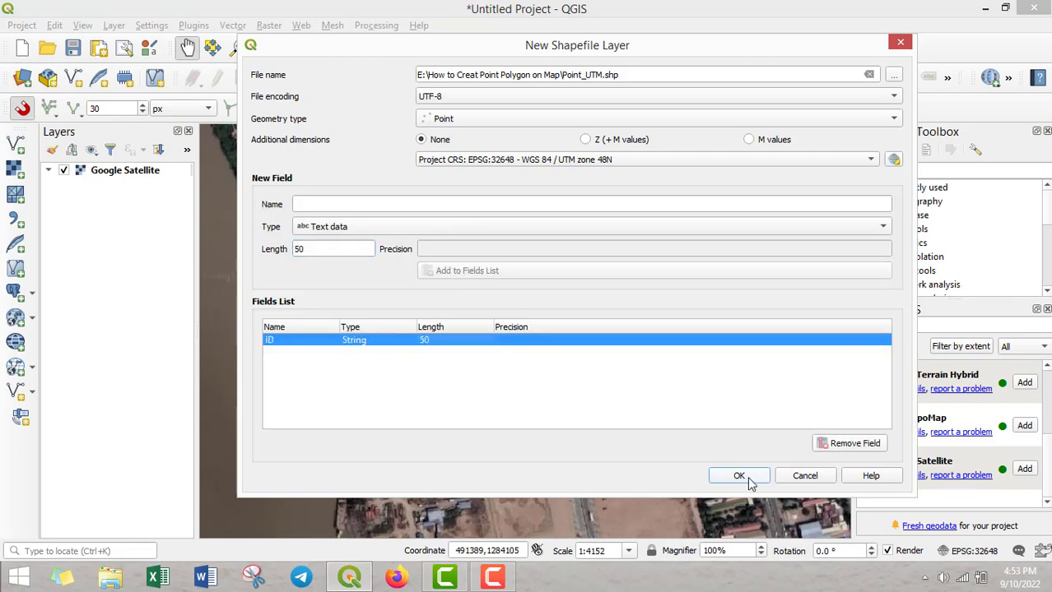
left_click(739, 478)
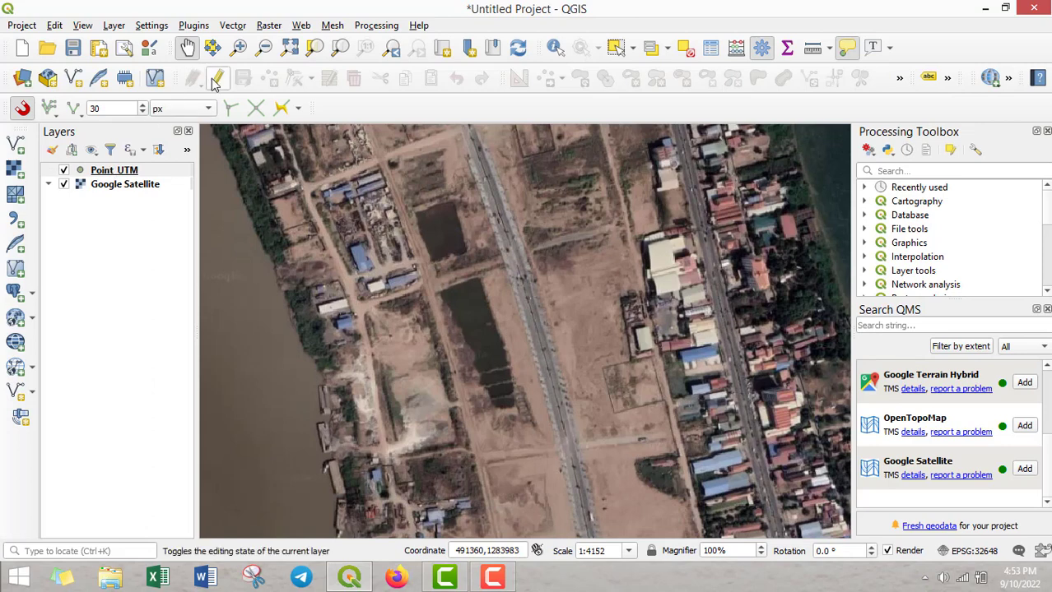
Start editing Point_UTM and add a point with ID 01 on the road's east edge, west of the fenced plot.
left_click(218, 79)
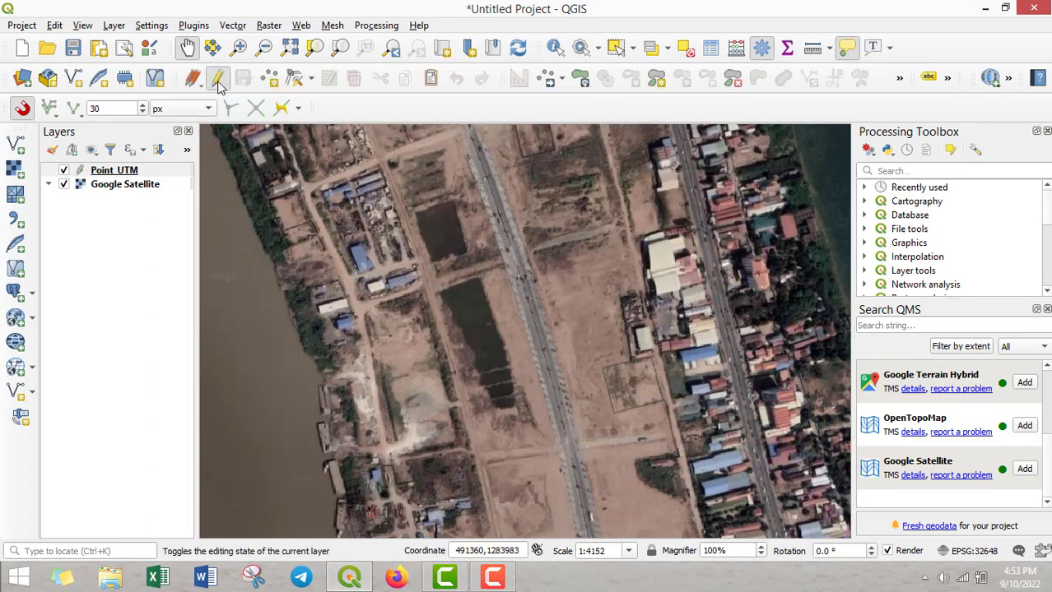
left_click(269, 83)
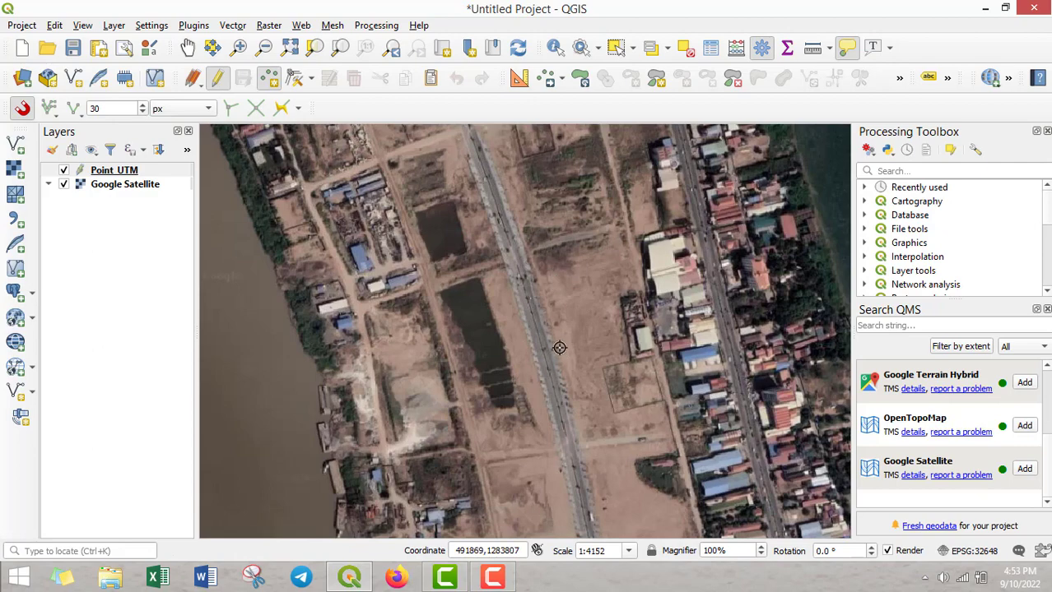
scroll(559, 354, "up", 1)
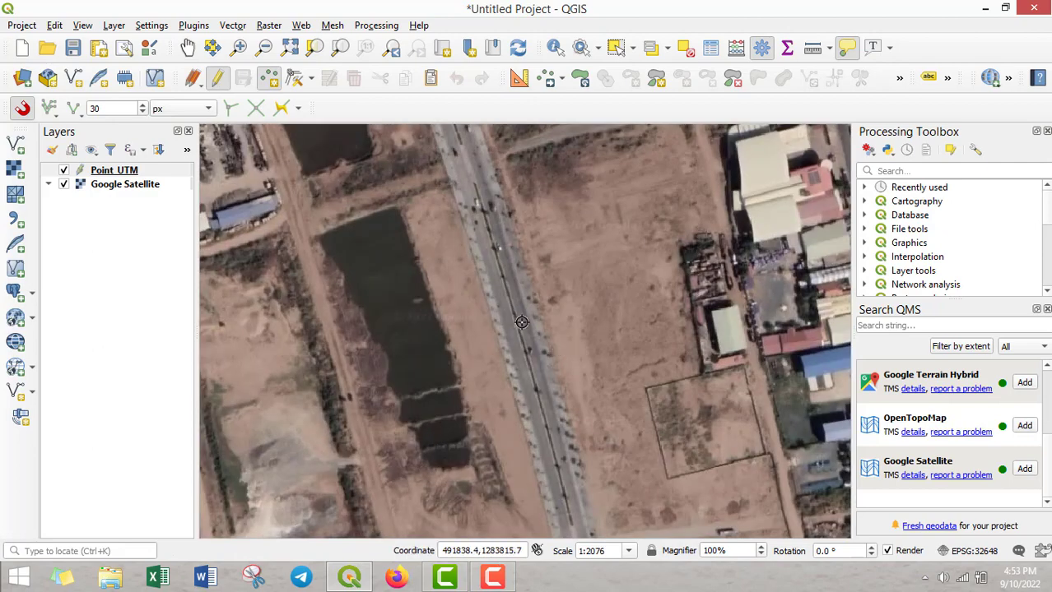
left_click(565, 385)
type("1")
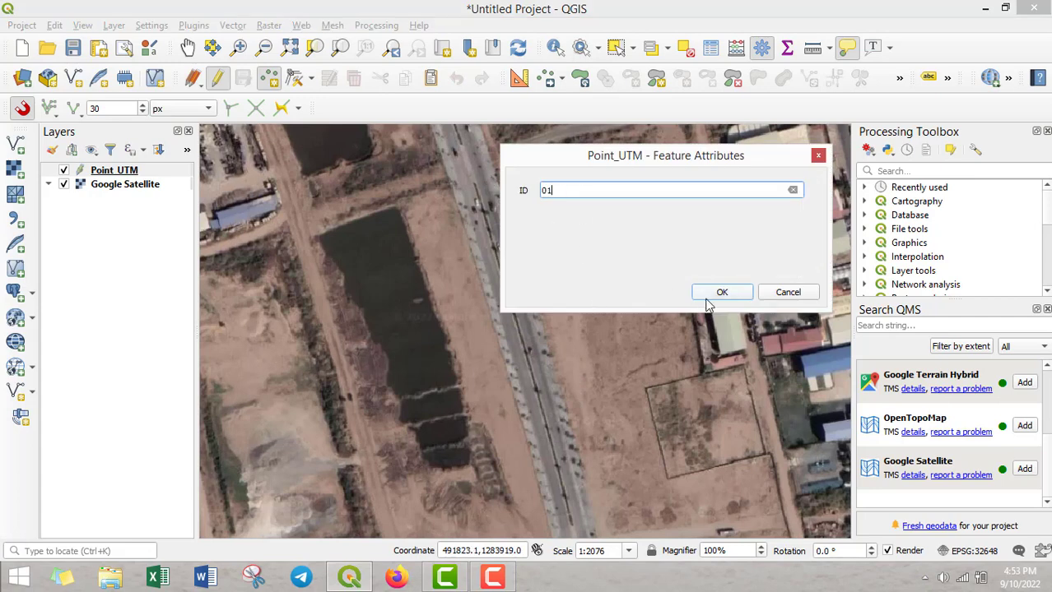
left_click(721, 292)
Add the other three corner points of the bare plot east of the road counter-clockwise, with IDs 02, 03 and 04.
left_click(693, 355)
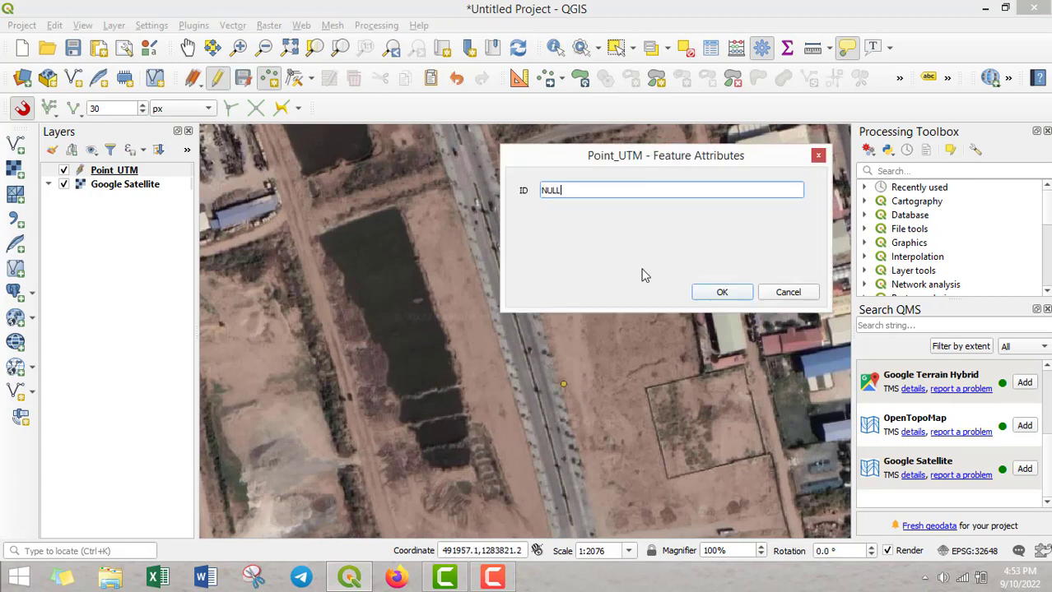
type("02")
left_click(732, 296)
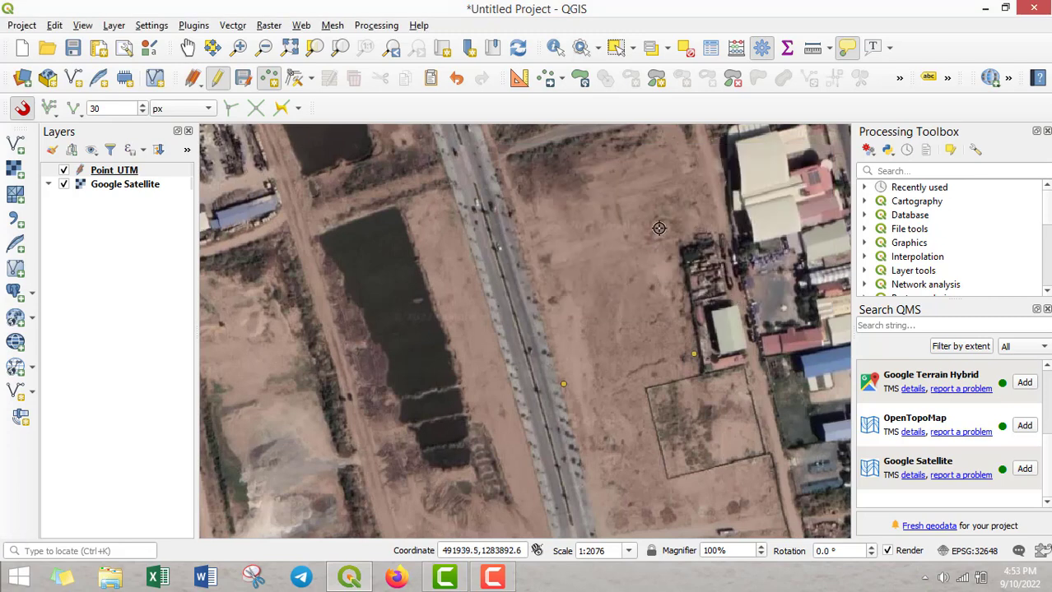
left_click(646, 149)
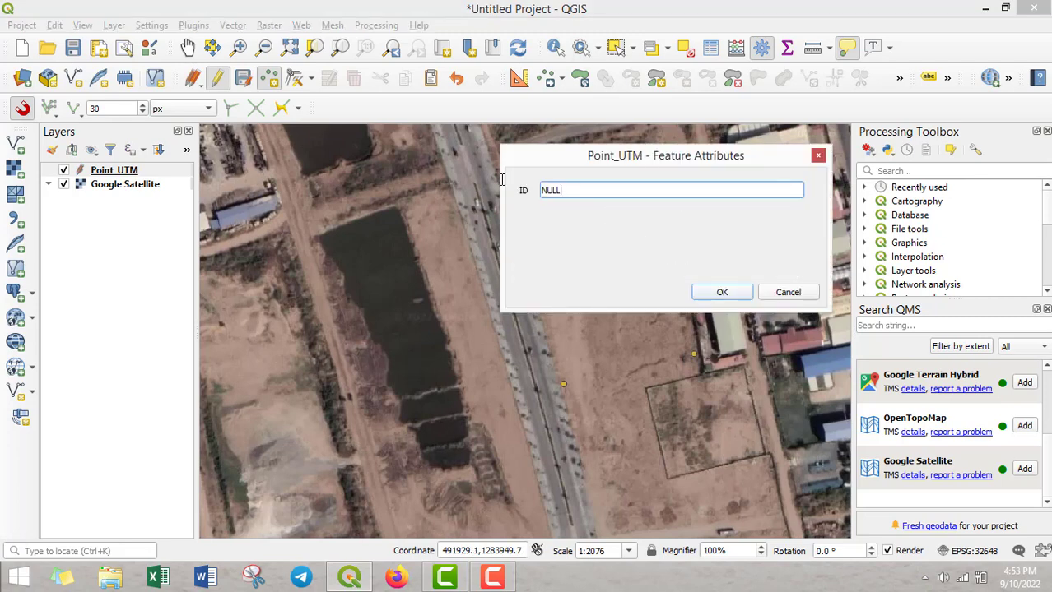
type("03")
left_click(723, 293)
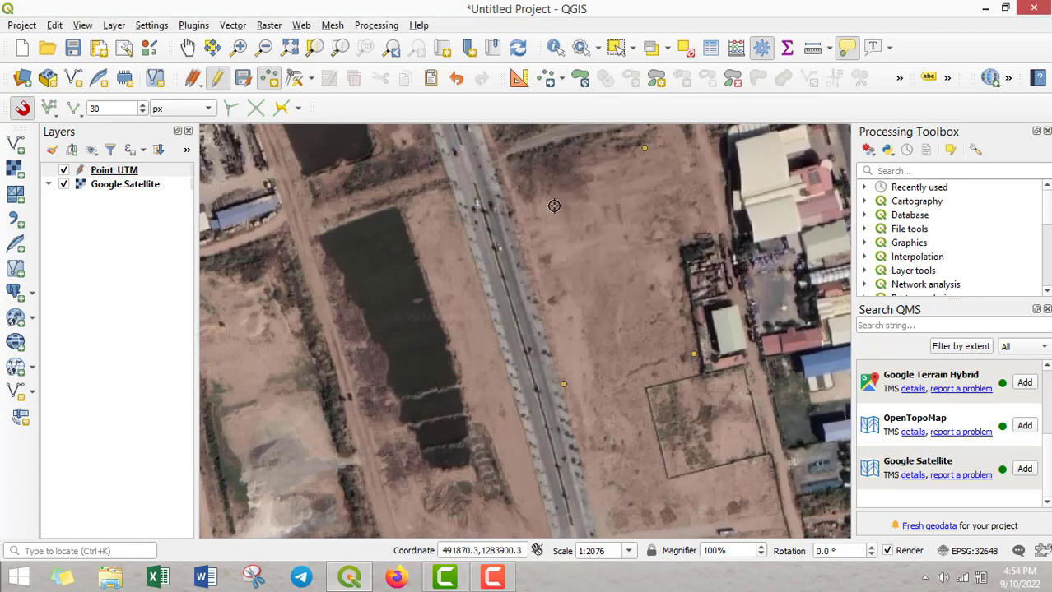
left_click(509, 171)
type("04")
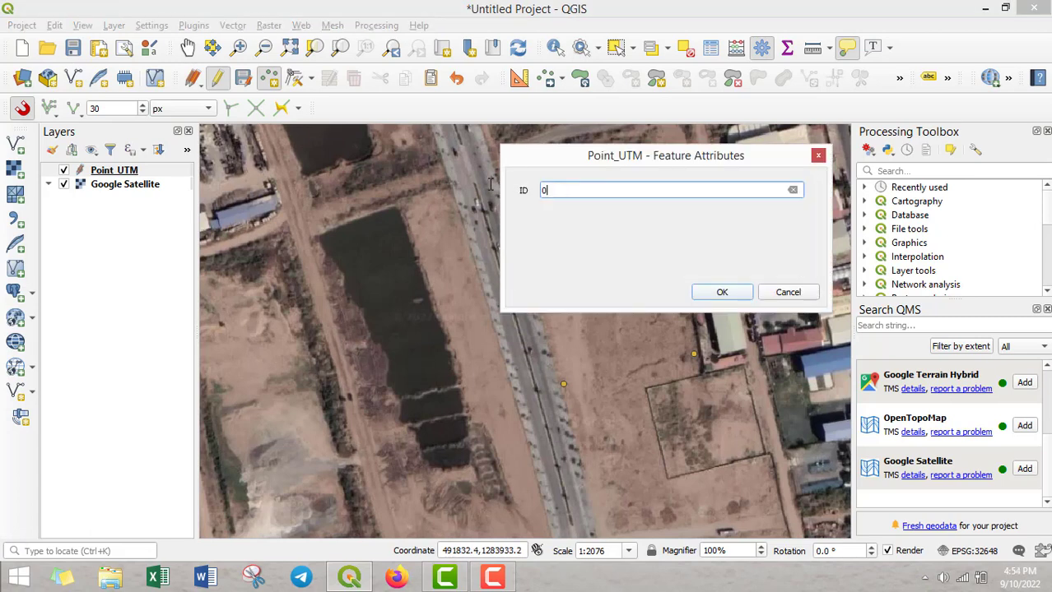
left_click(725, 295)
Save the Point_UTM edits, end the editing session and check the point IDs in the attribute table.
left_click(104, 173)
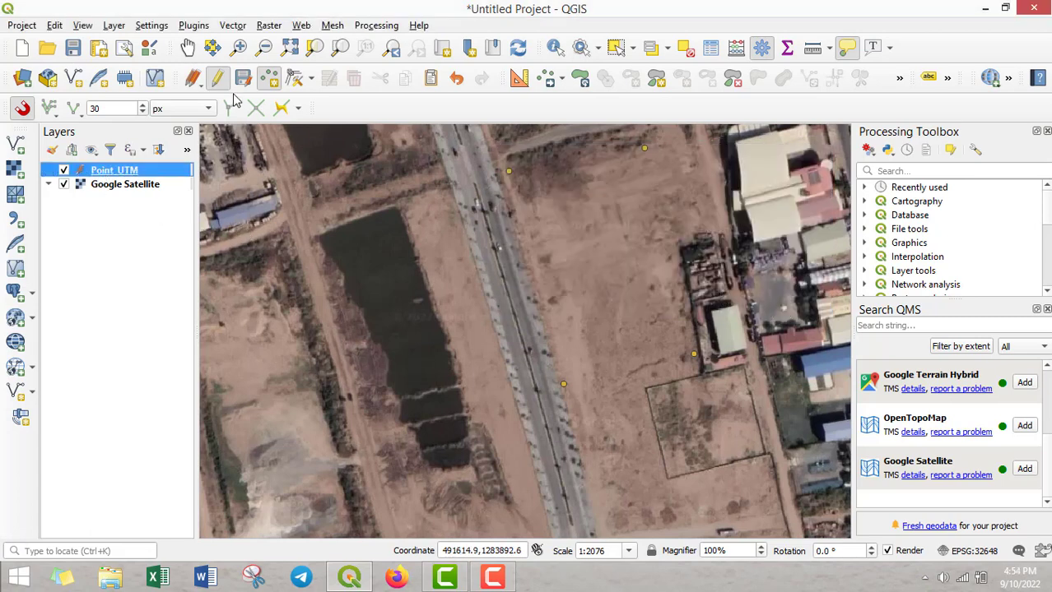
left_click(219, 79)
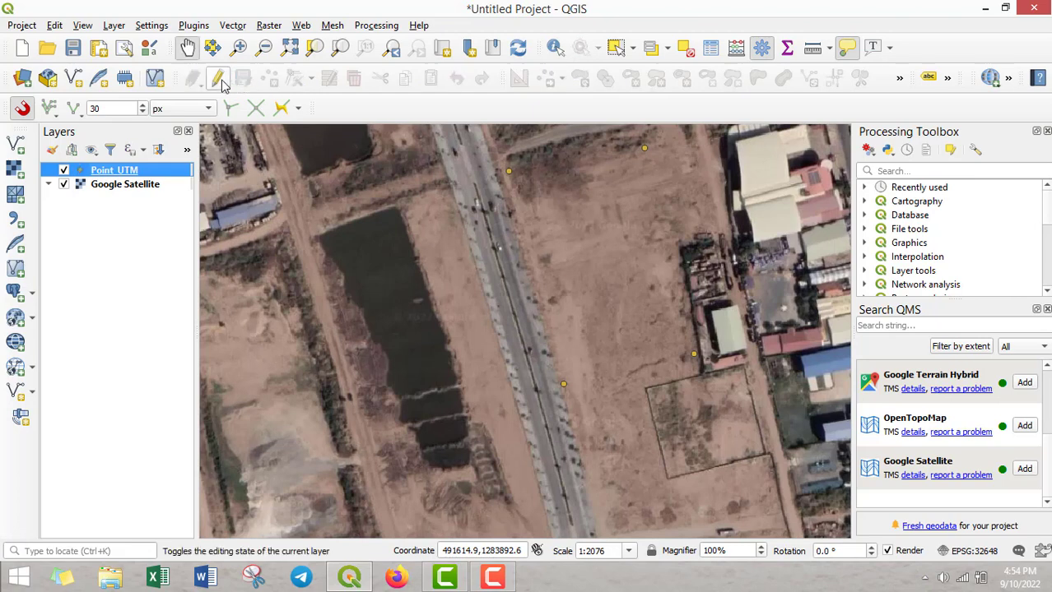
left_click(707, 56)
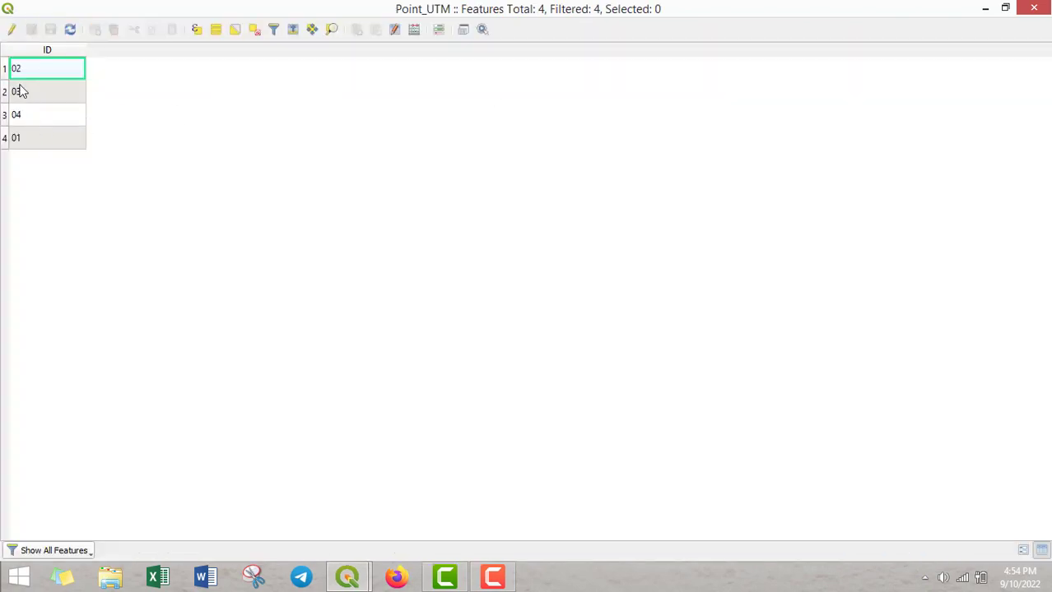
left_click(1033, 7)
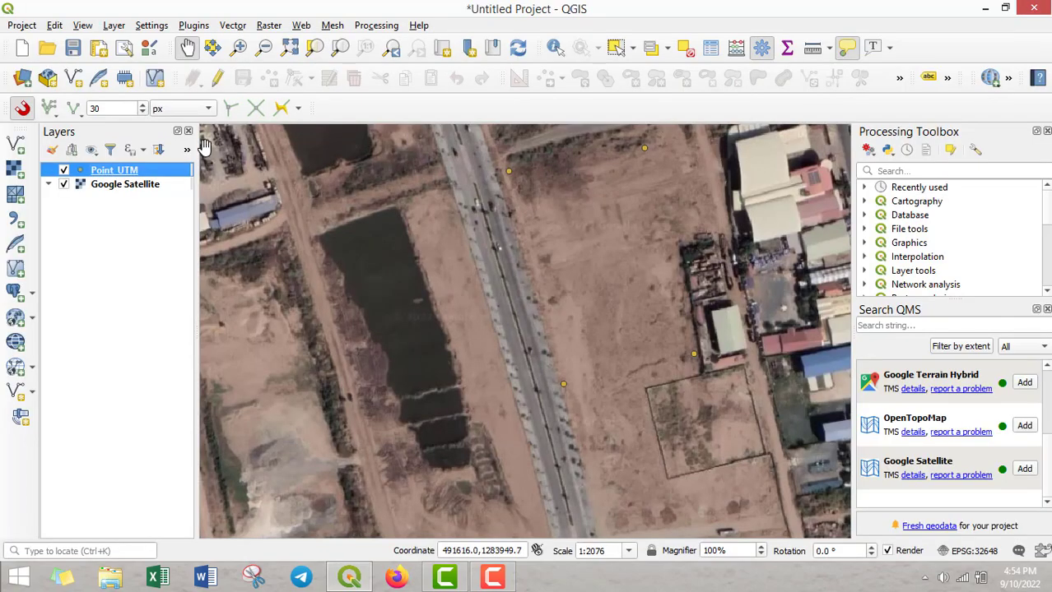
Run Add geometry attributes on Point_UTM using the layer CRS, with the output as a temporary layer.
right_click(125, 175)
left_click(924, 172)
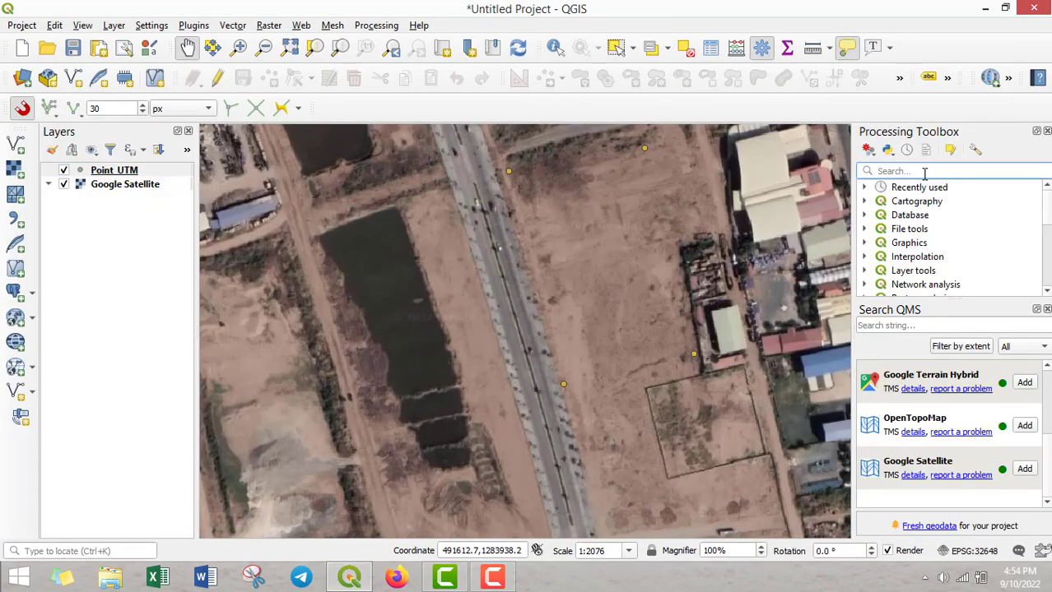
type("a")
left_click(913, 230)
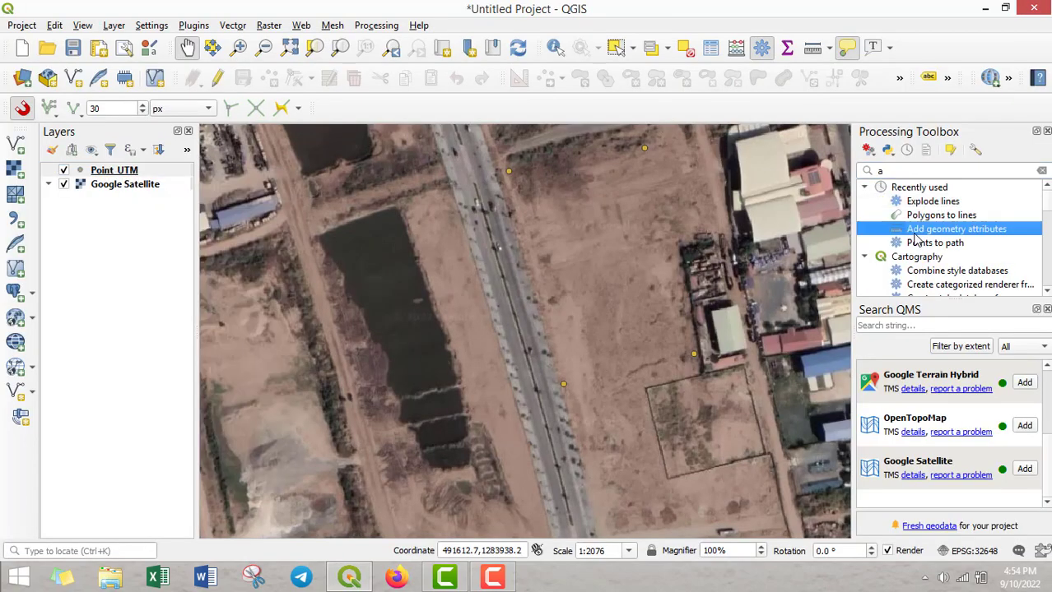
double_click(903, 235)
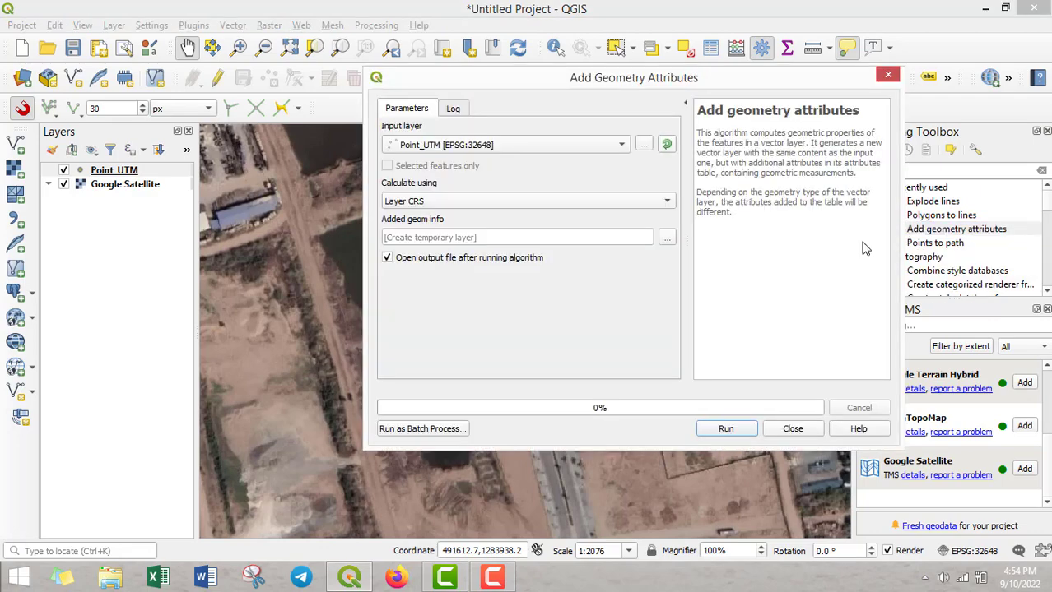
left_click(722, 429)
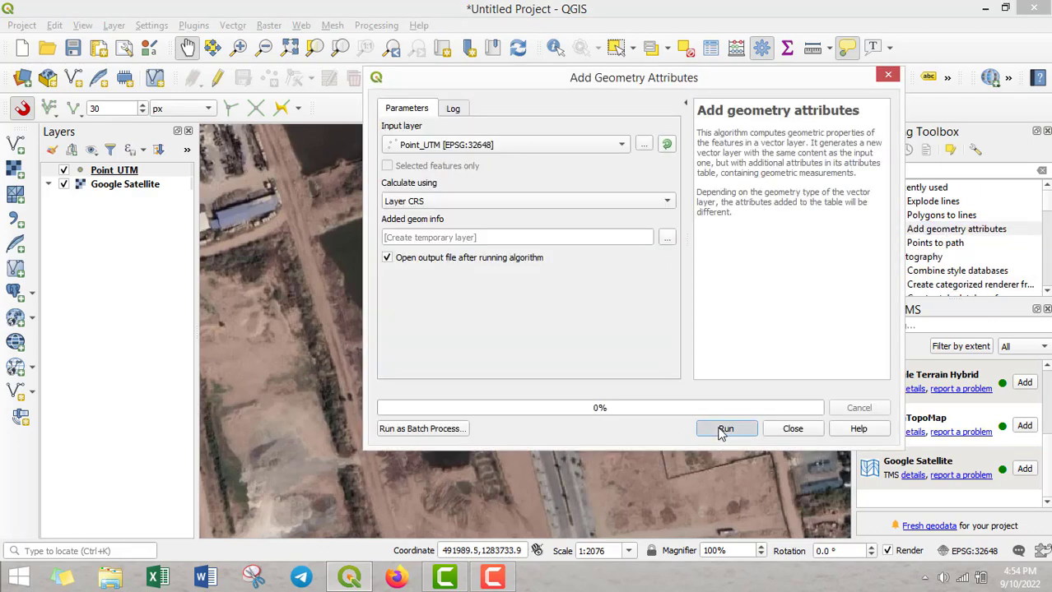
left_click(781, 434)
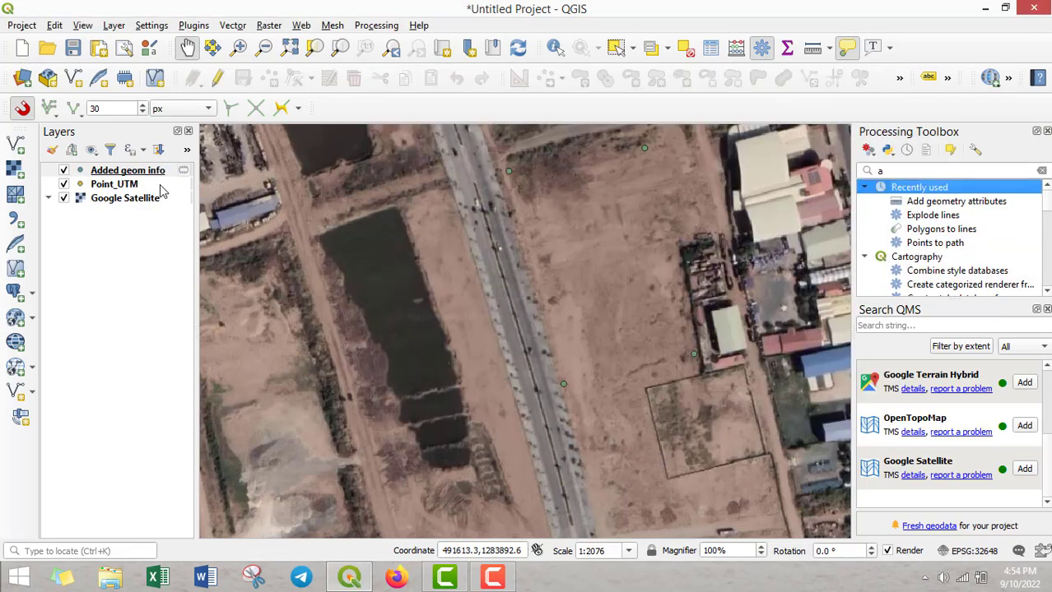
Examine the xcoord and ycoord values in the Added geom info attribute table, widening both columns to show them in full.
left_click(123, 172)
left_click(710, 51)
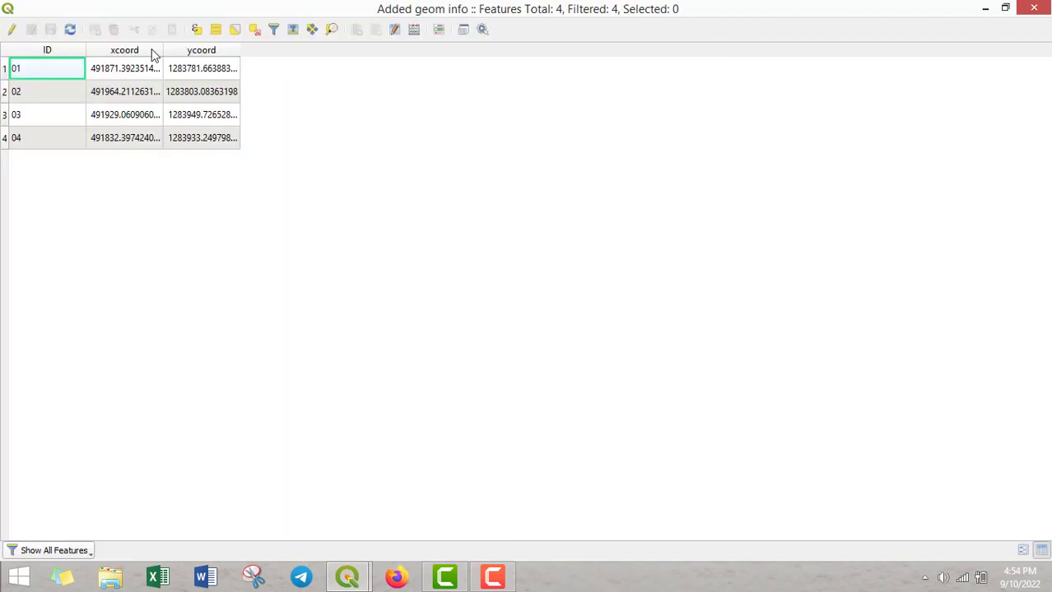
left_click_drag(283, 46, 359, 54)
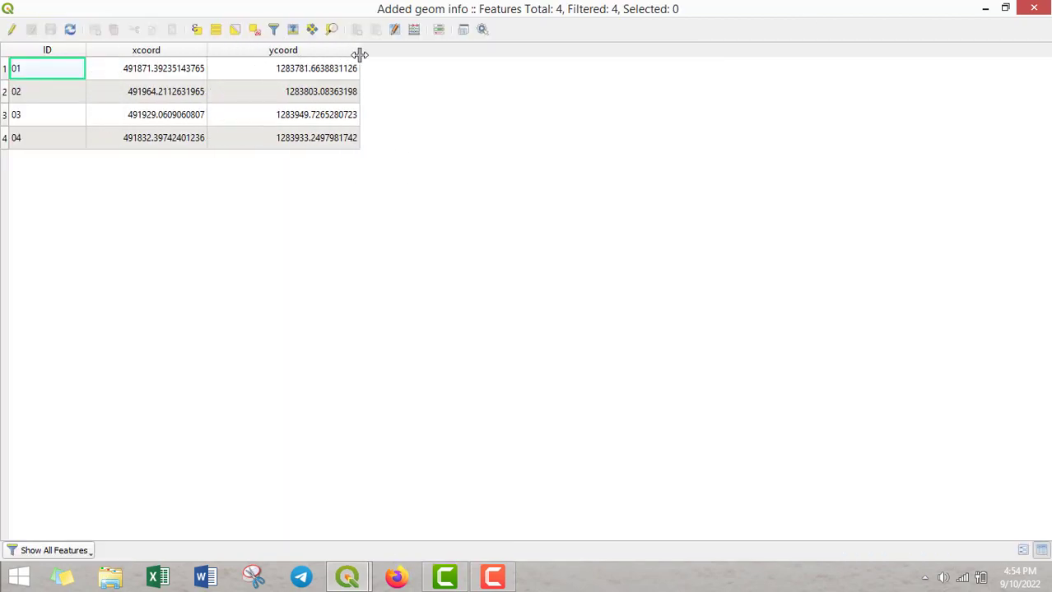
left_click(1035, 7)
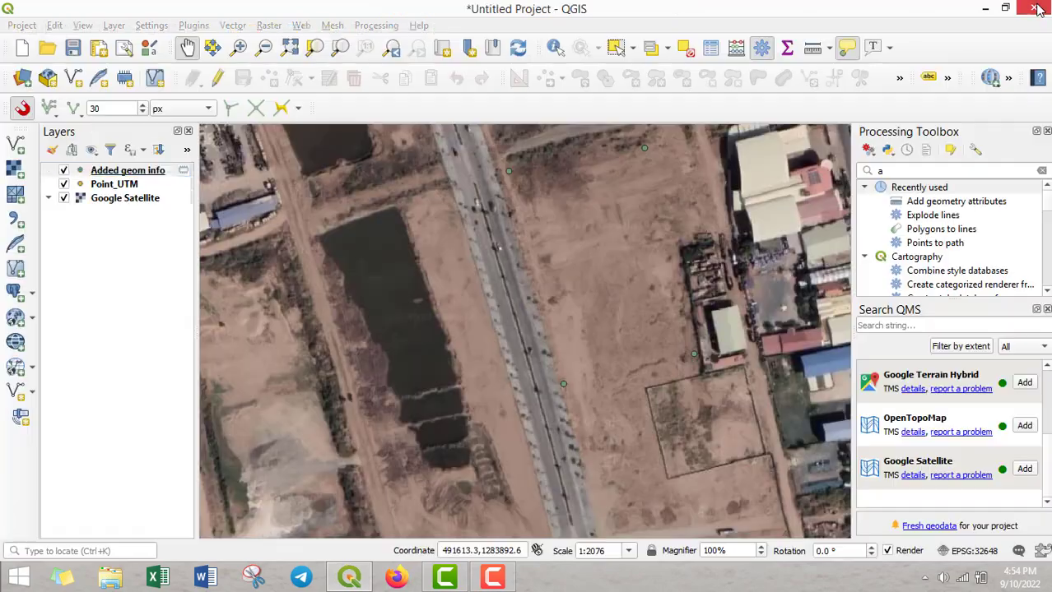
Export Added geom info as an ESRI Shapefile named "UTM shp file" in the project folder, with CRS EPSG:32648.
right_click(108, 171)
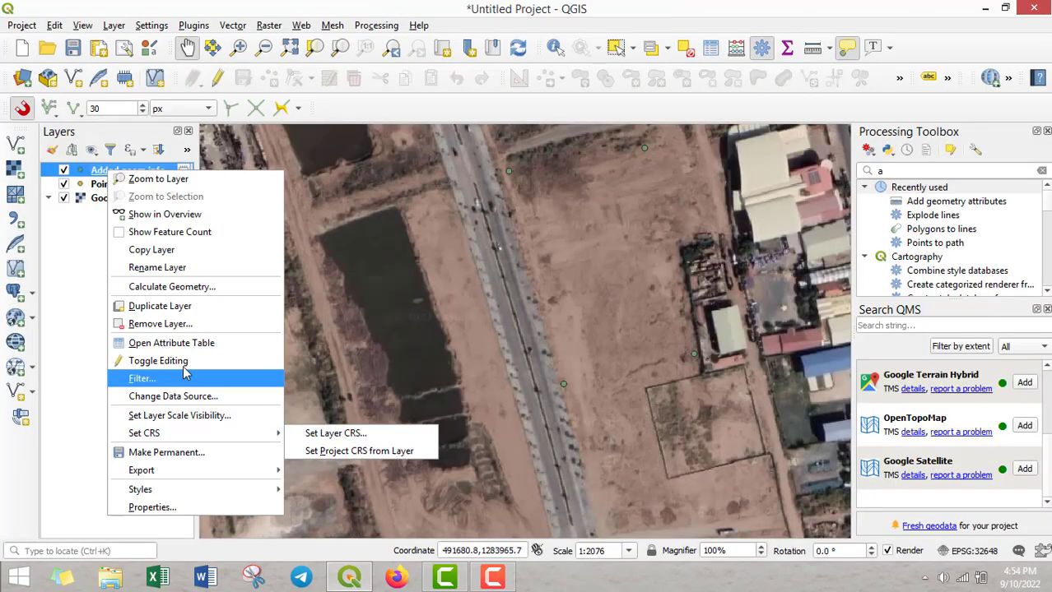
mouse_move(173, 469)
left_click(341, 470)
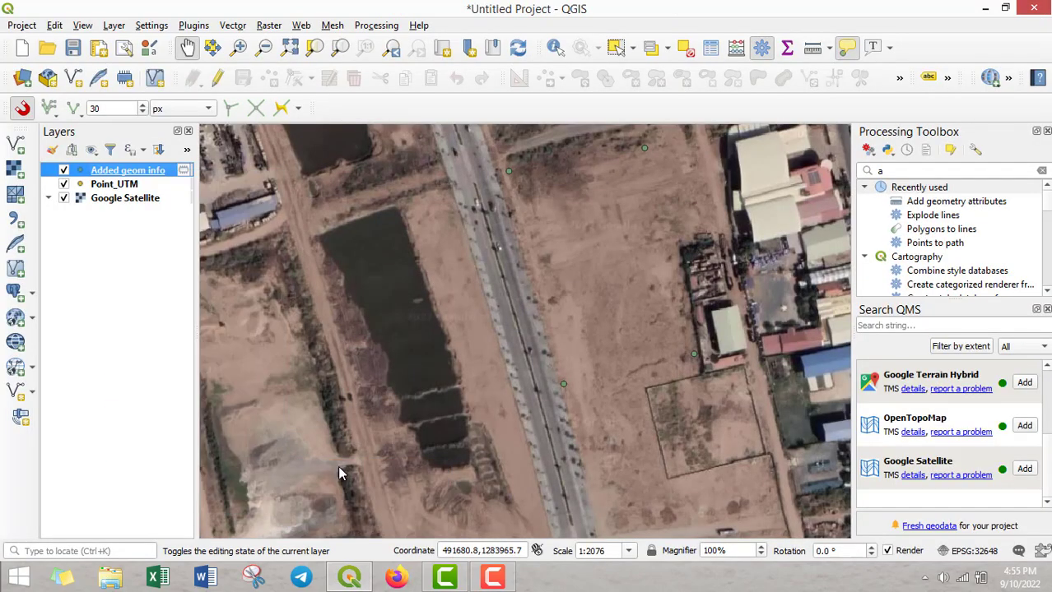
left_click(679, 76)
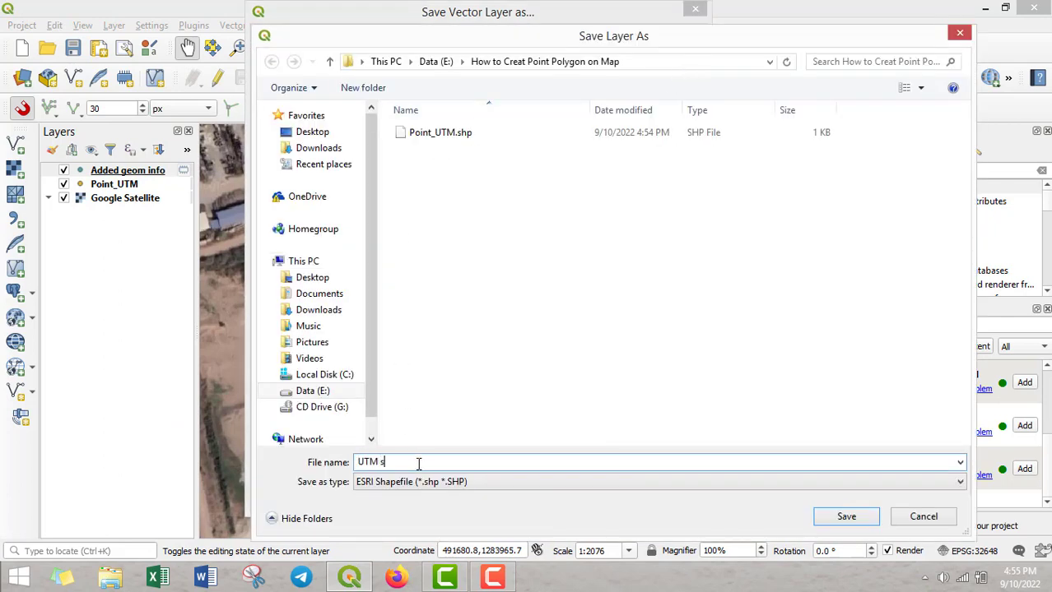
type("UTM shp file")
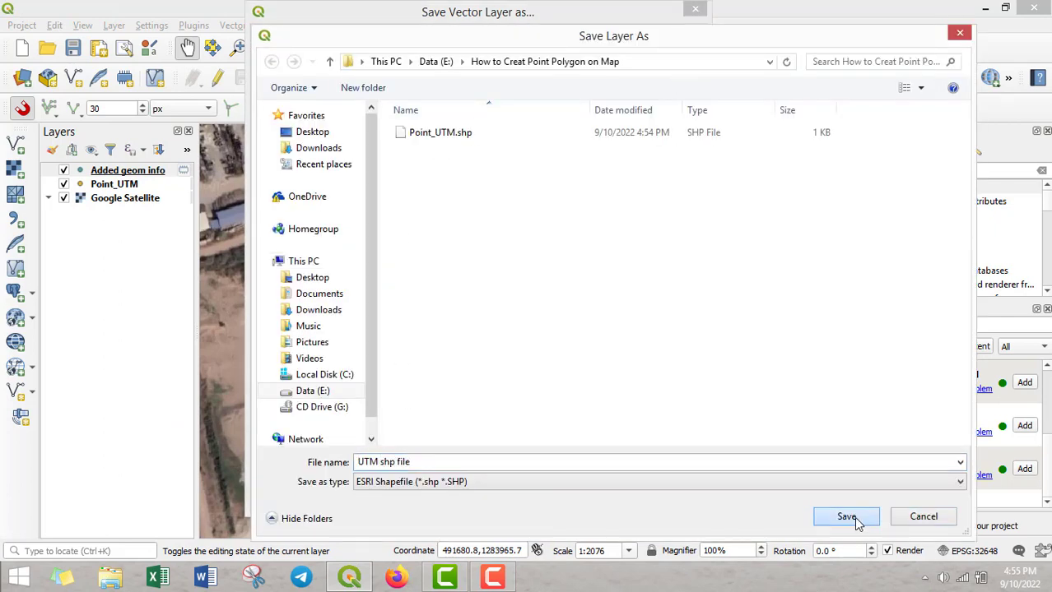
left_click(846, 517)
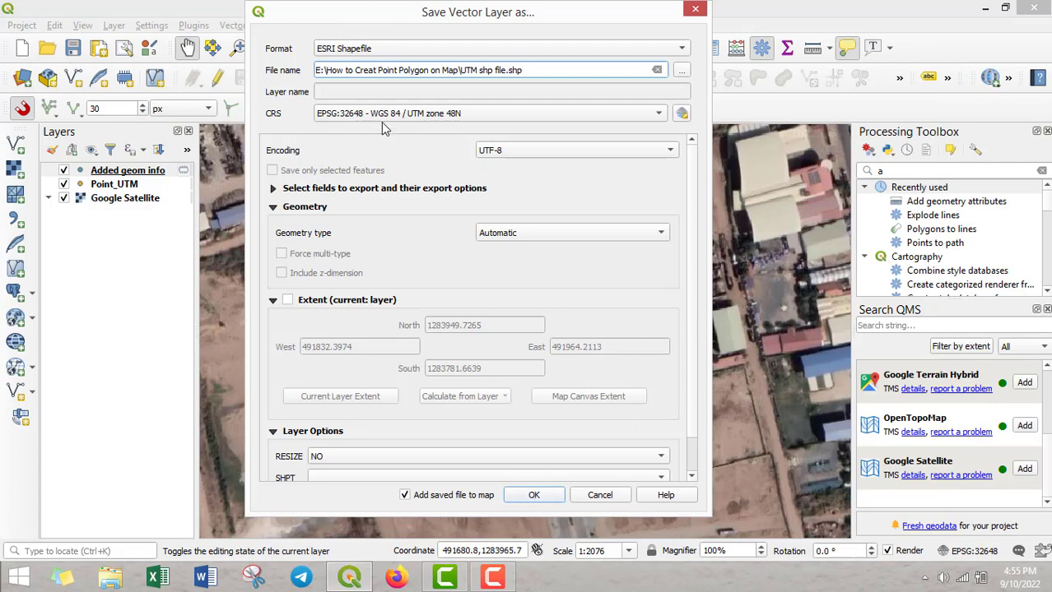
left_click(533, 495)
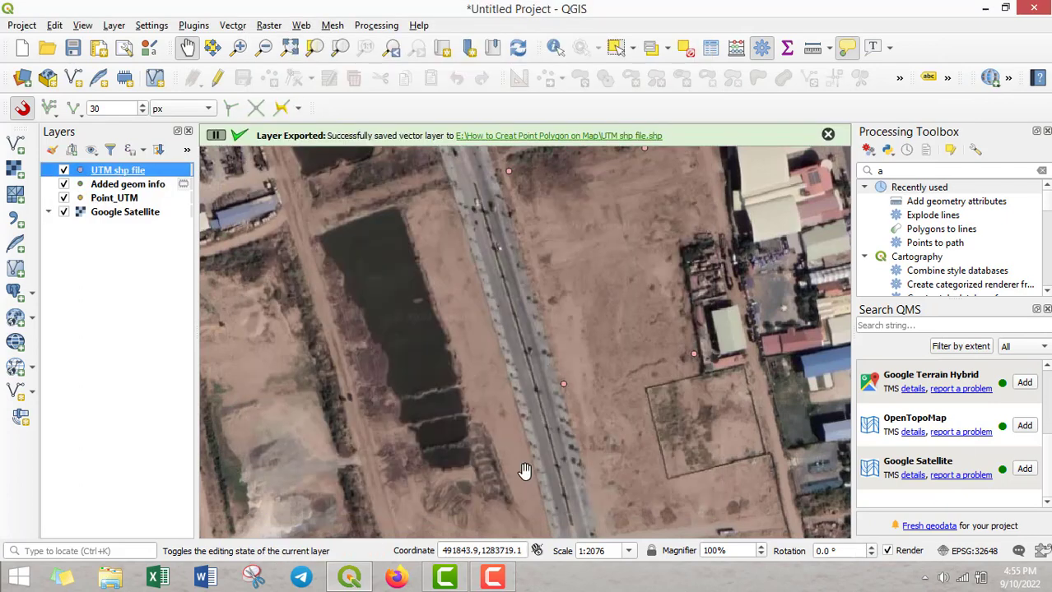
left_click(119, 186)
left_click(116, 199)
left_click(119, 185)
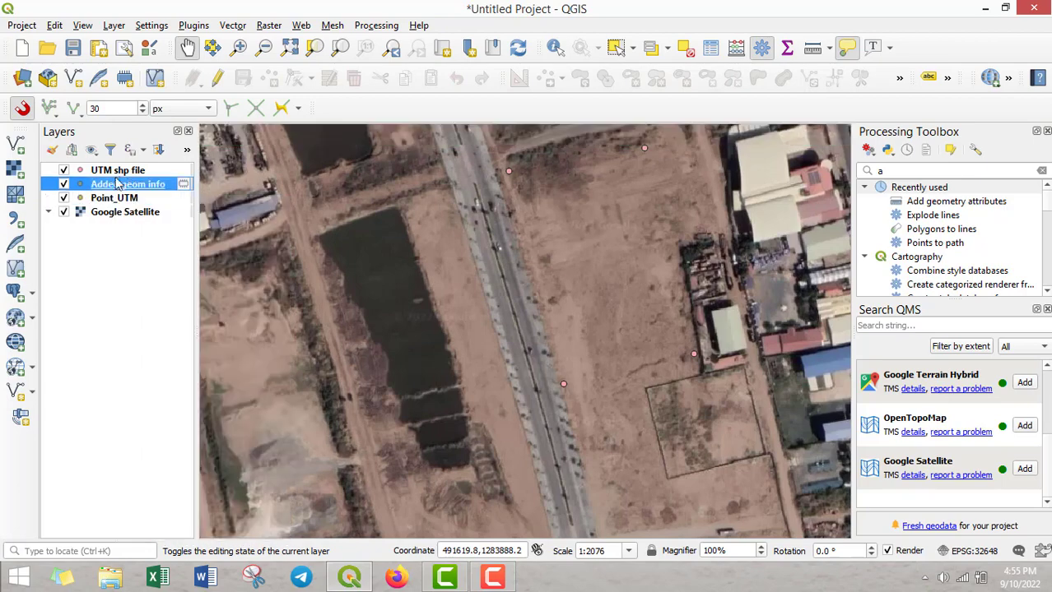
left_click(117, 171)
left_click_drag(568, 261, 501, 283)
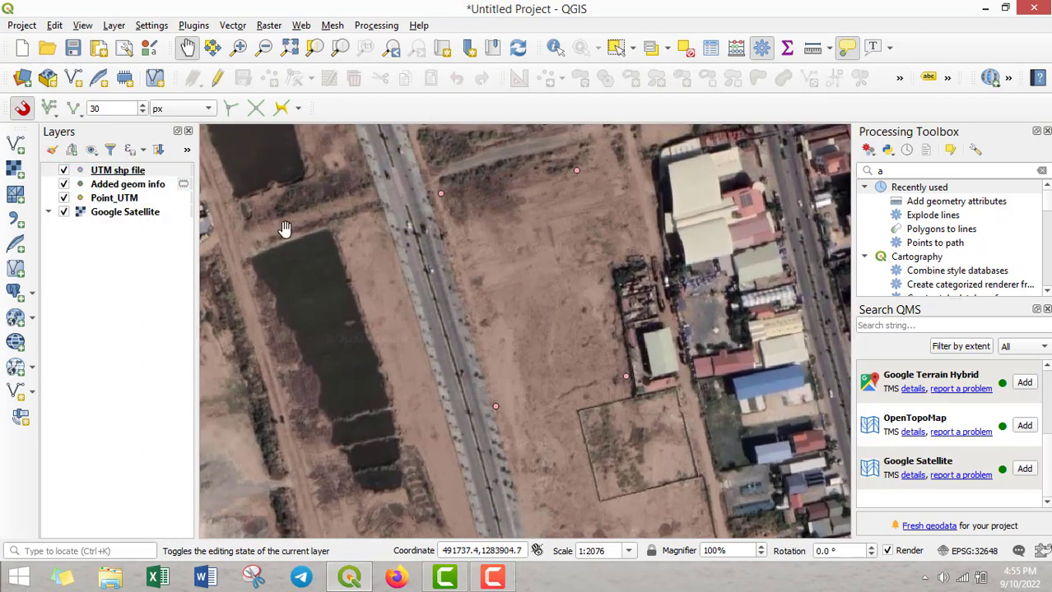
double_click(104, 172)
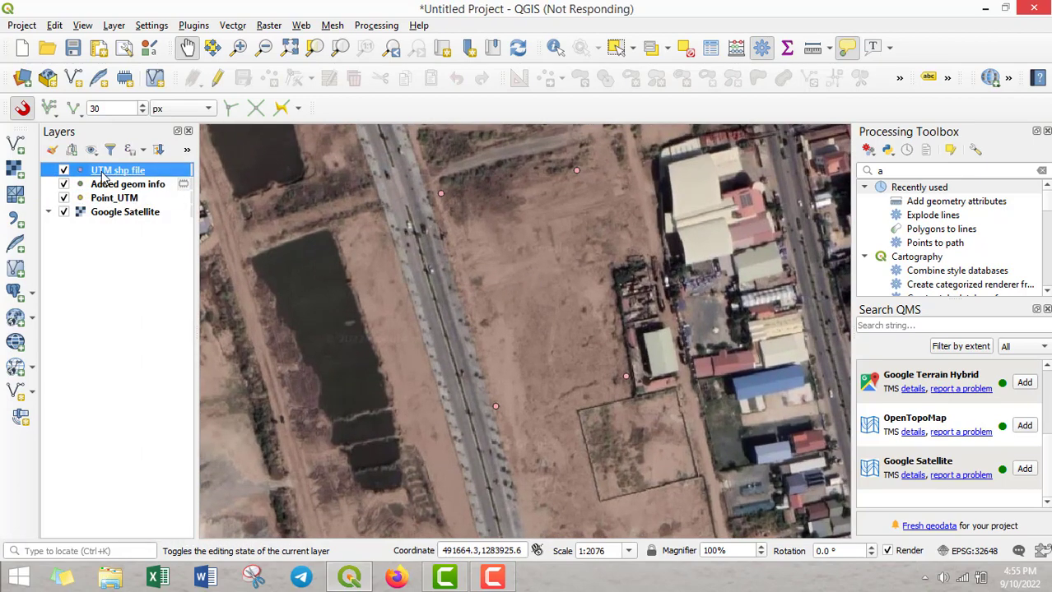
key("Escape")
Set the marker colour of the UTM shp file layer to yellow #f5e33d and apply it.
right_click(107, 170)
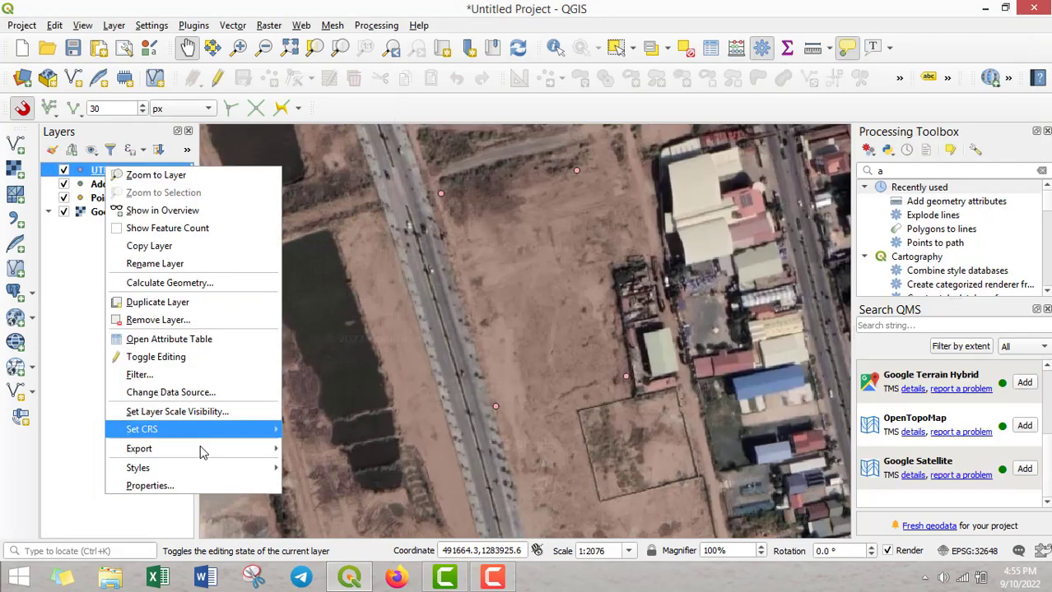
left_click(168, 484)
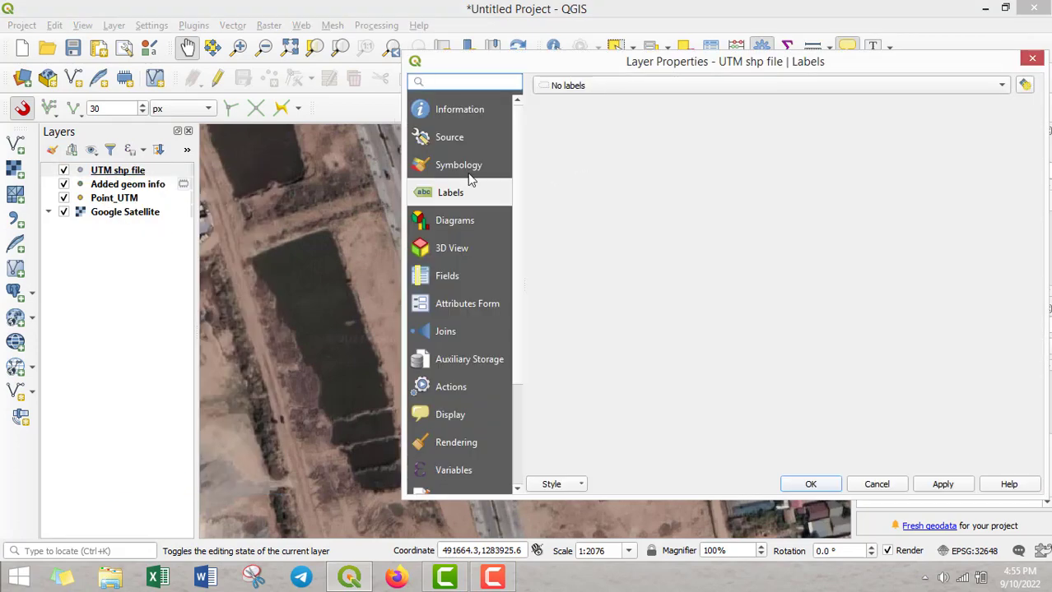
left_click(467, 169)
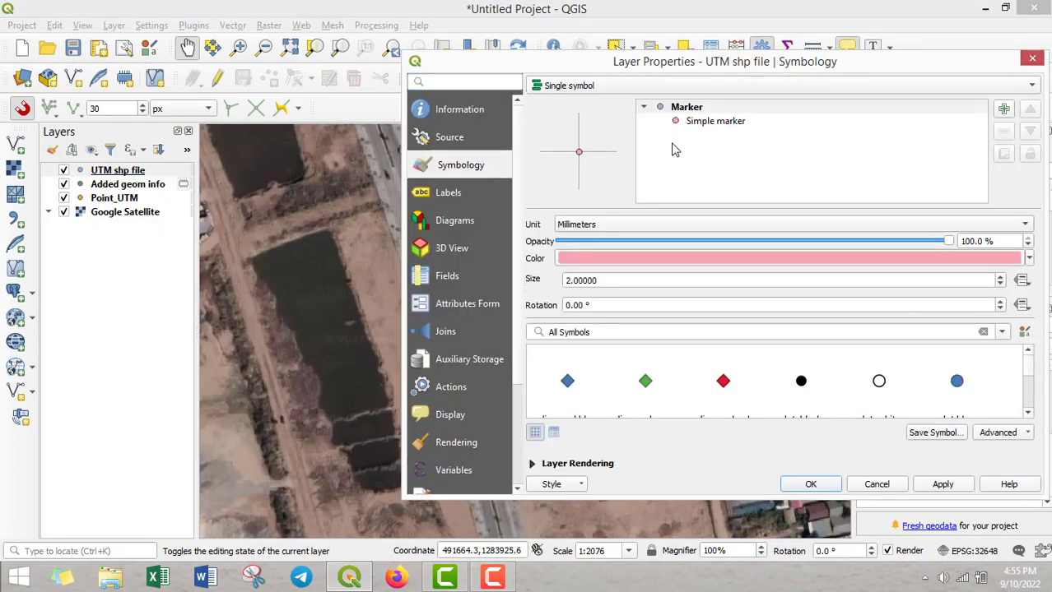
left_click(692, 260)
scroll(625, 198, "down", 4)
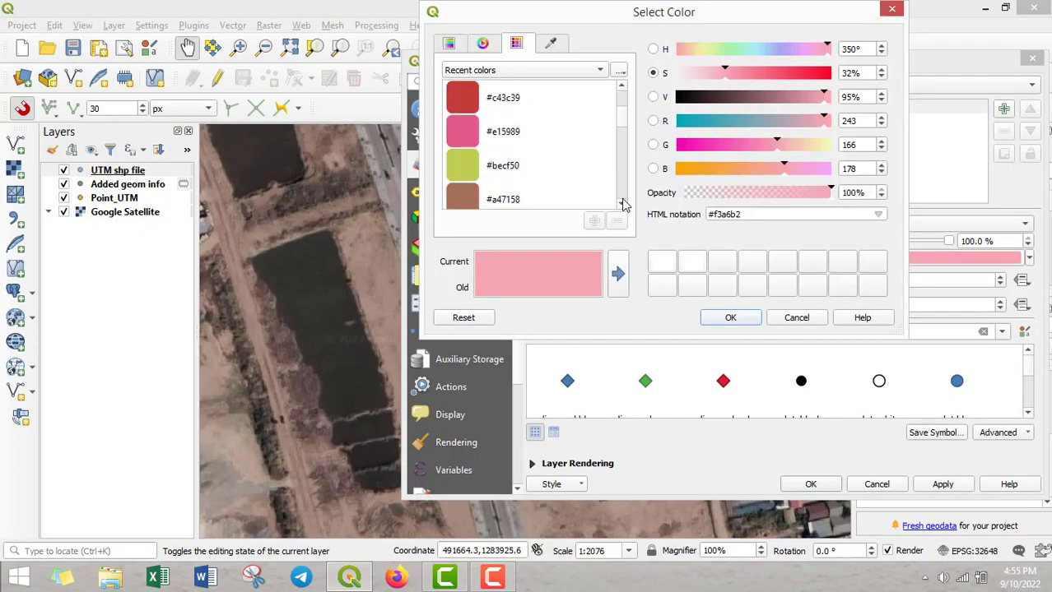
left_click(478, 142)
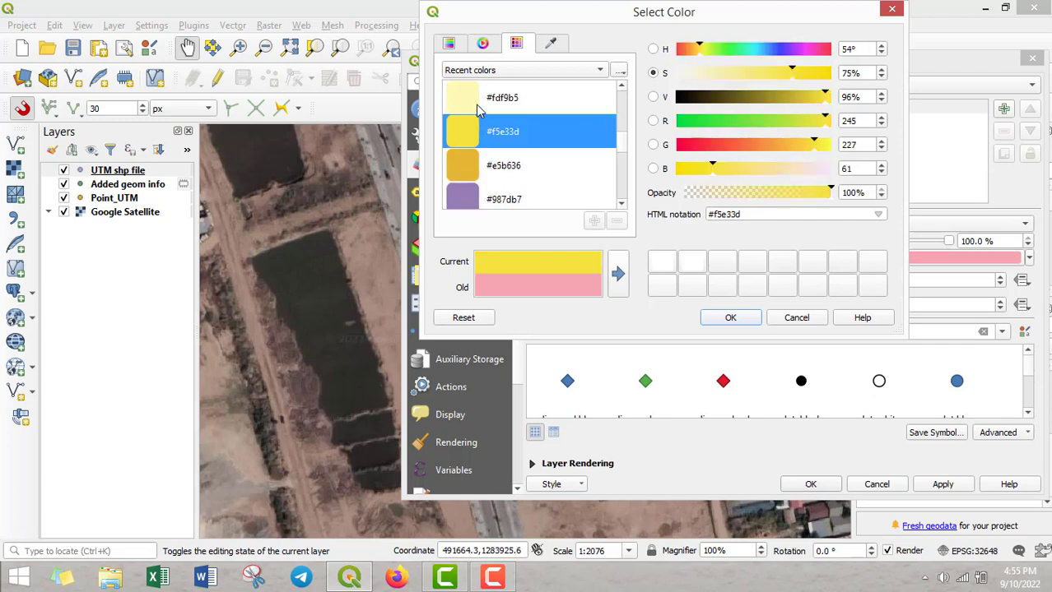
left_click_drag(585, 18, 766, 31)
left_click(913, 330)
left_click_drag(533, 69, 4, 61)
left_click(433, 467)
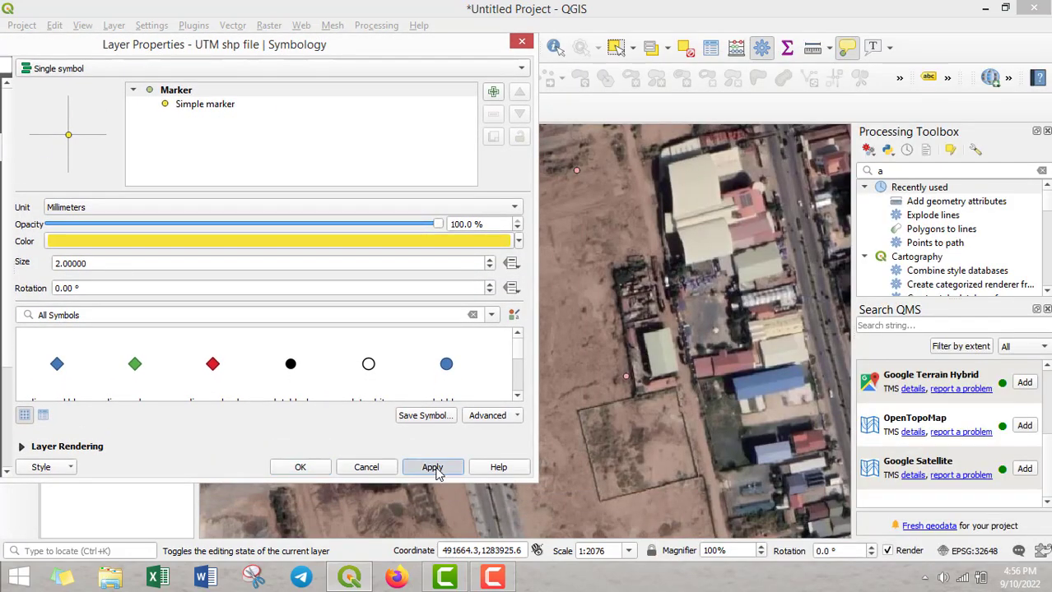
Set the simple marker size of the UTM shp file layer to 2.3 millimetres and accept the symbology.
left_click(197, 106)
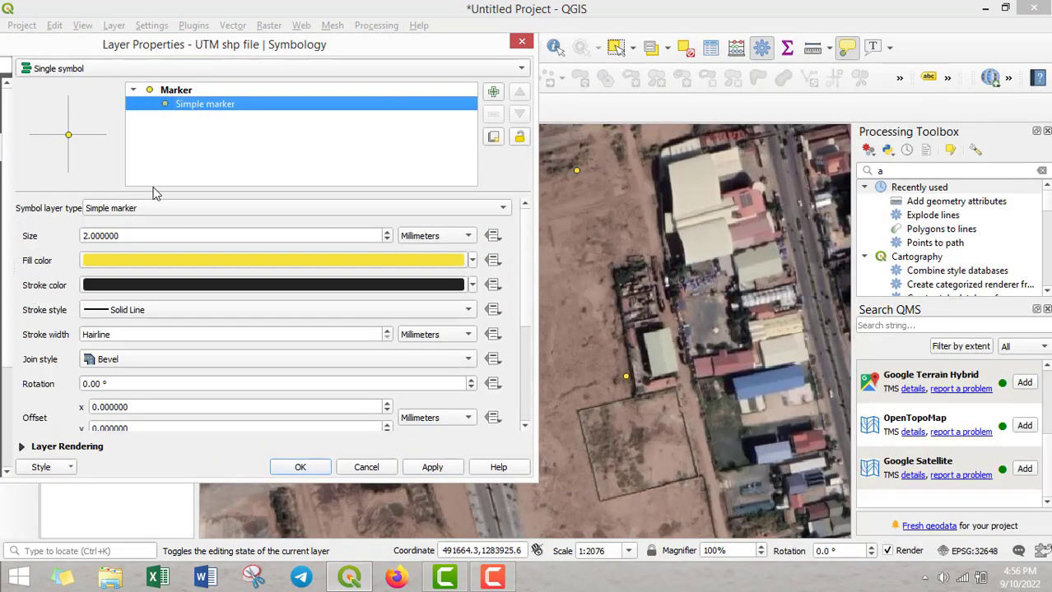
left_click(89, 236)
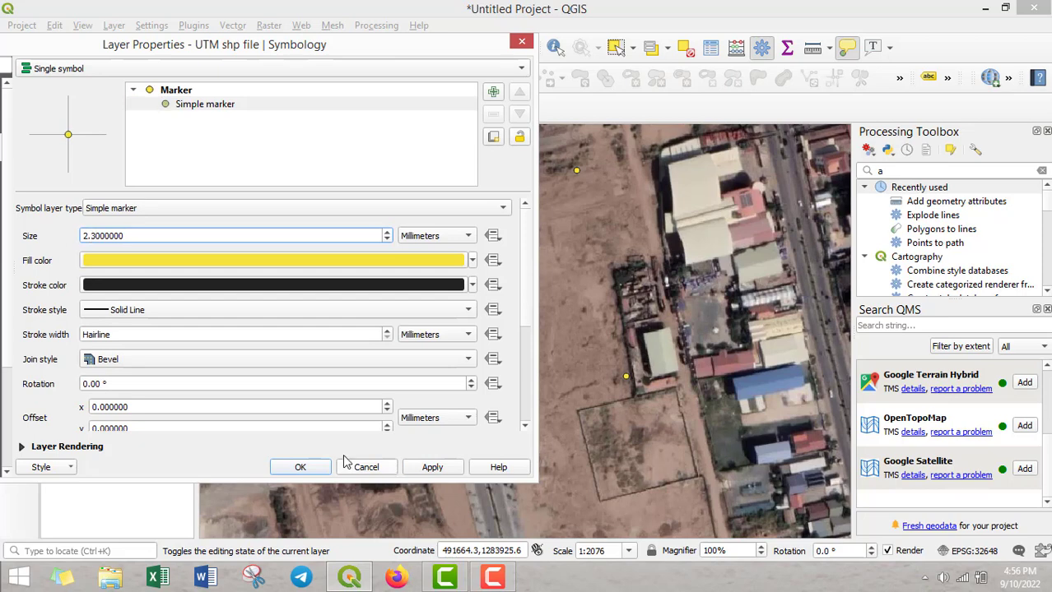
left_click(433, 466)
left_click(301, 468)
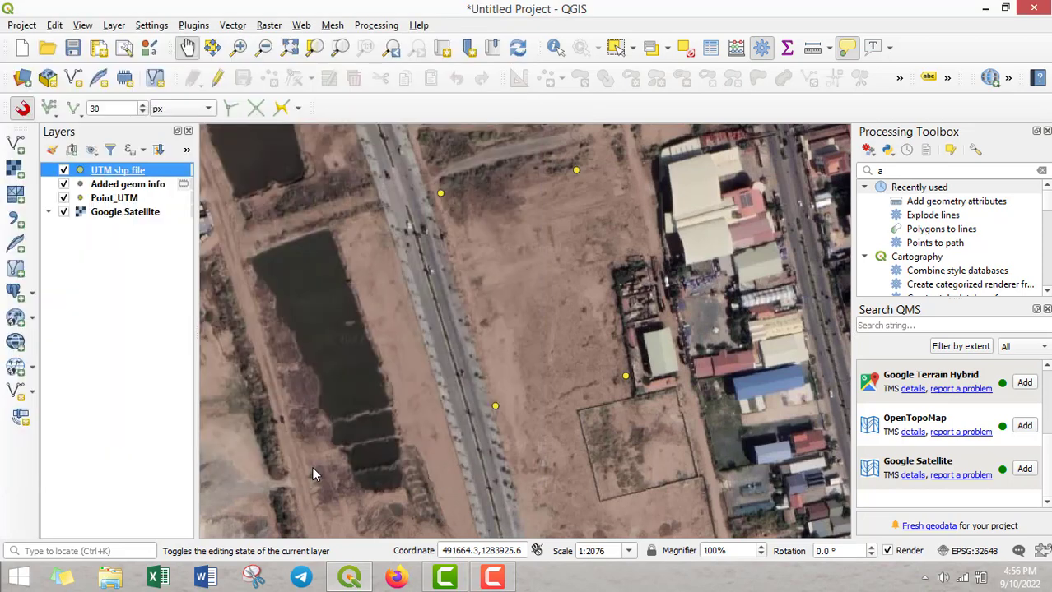
Turn on single labels for the UTM shp file layer with ID as the label value, and apply them.
right_click(103, 171)
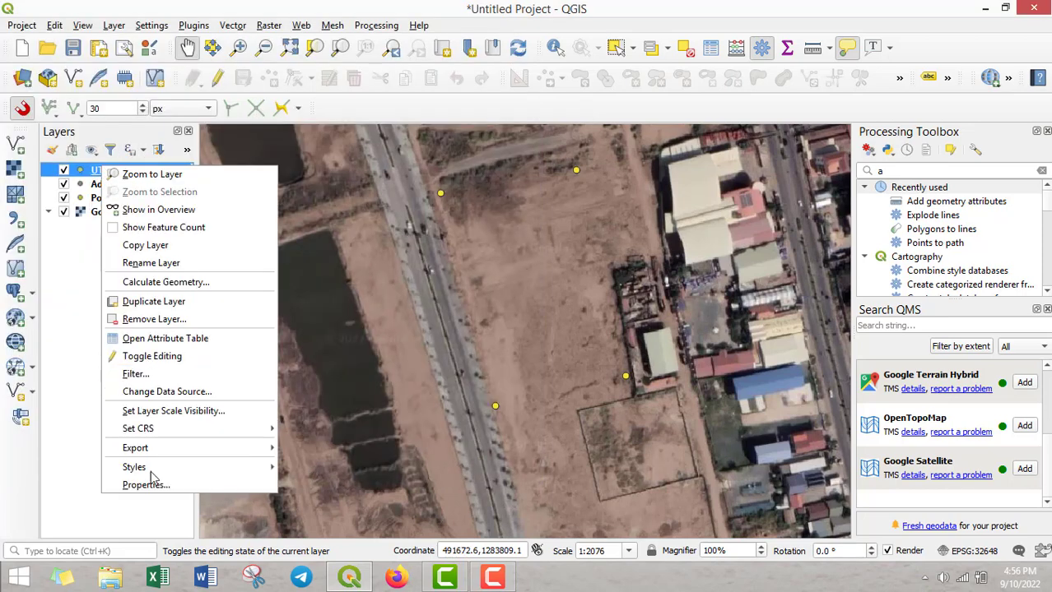
left_click(153, 486)
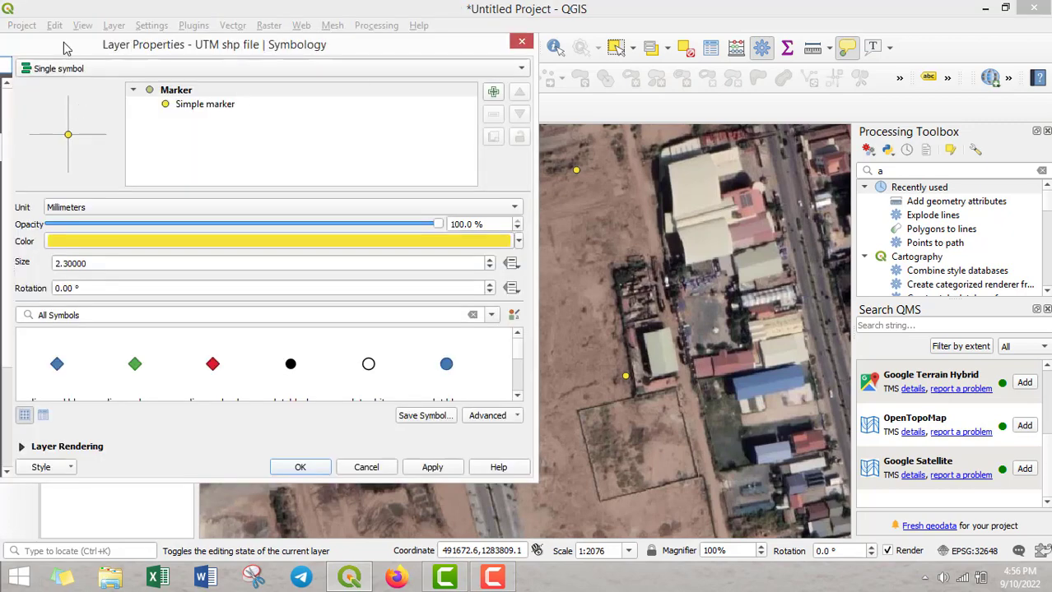
left_click_drag(164, 44, 887, 77)
left_click(647, 204)
left_click(778, 98)
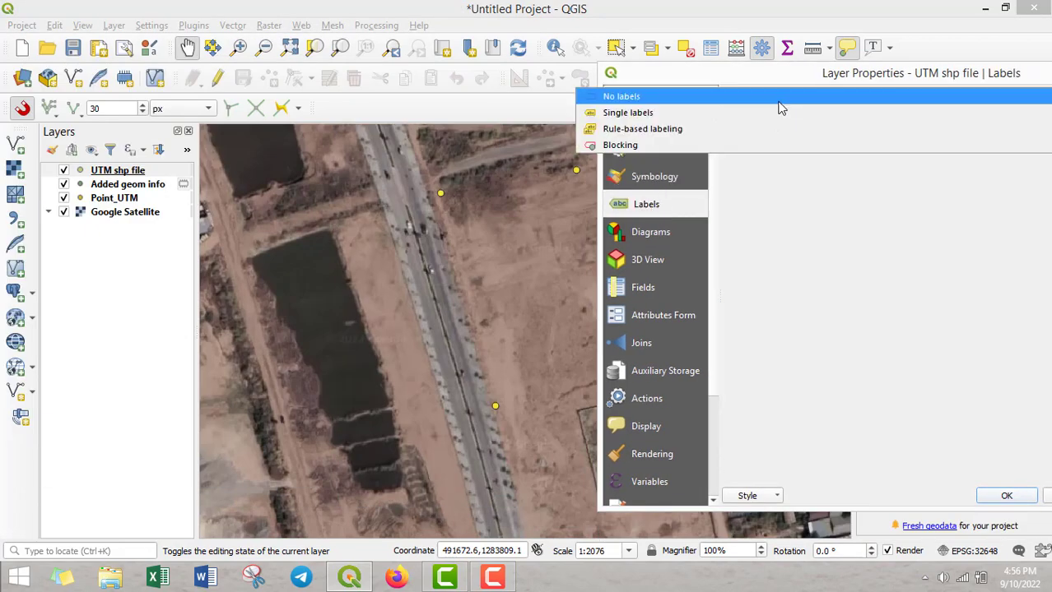
left_click(716, 96)
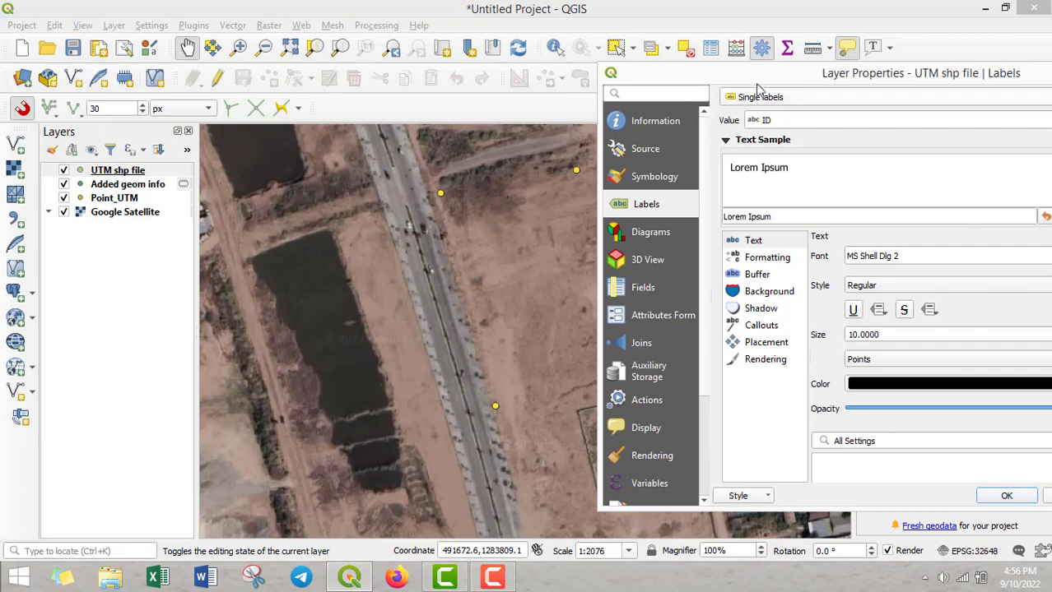
left_click_drag(752, 73, 649, 31)
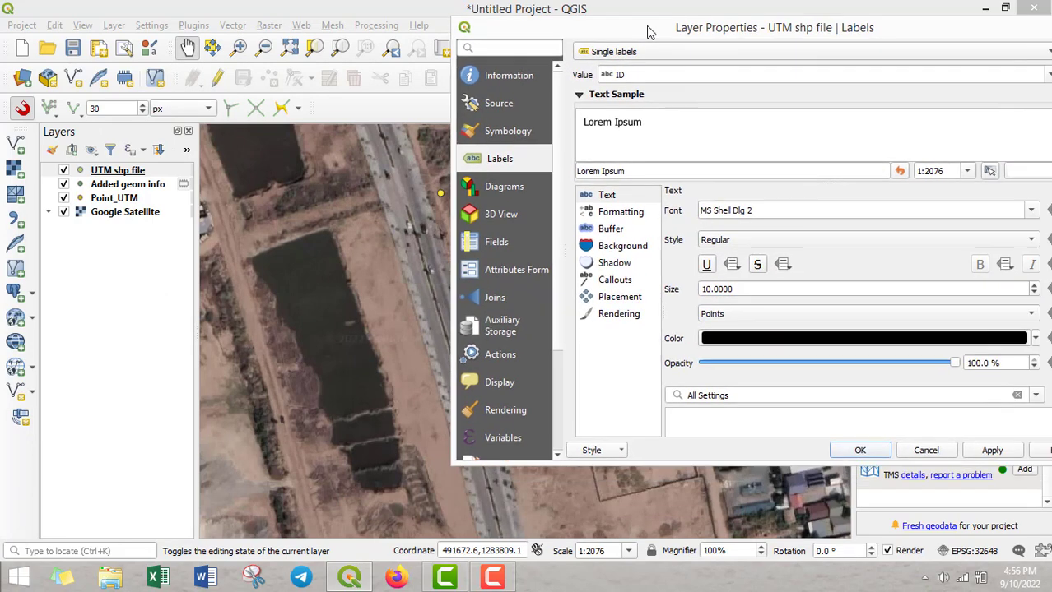
left_click(993, 451)
Set the label text colour of the UTM shp file layer to red #f90e06 and accept the layer properties.
left_click(791, 344)
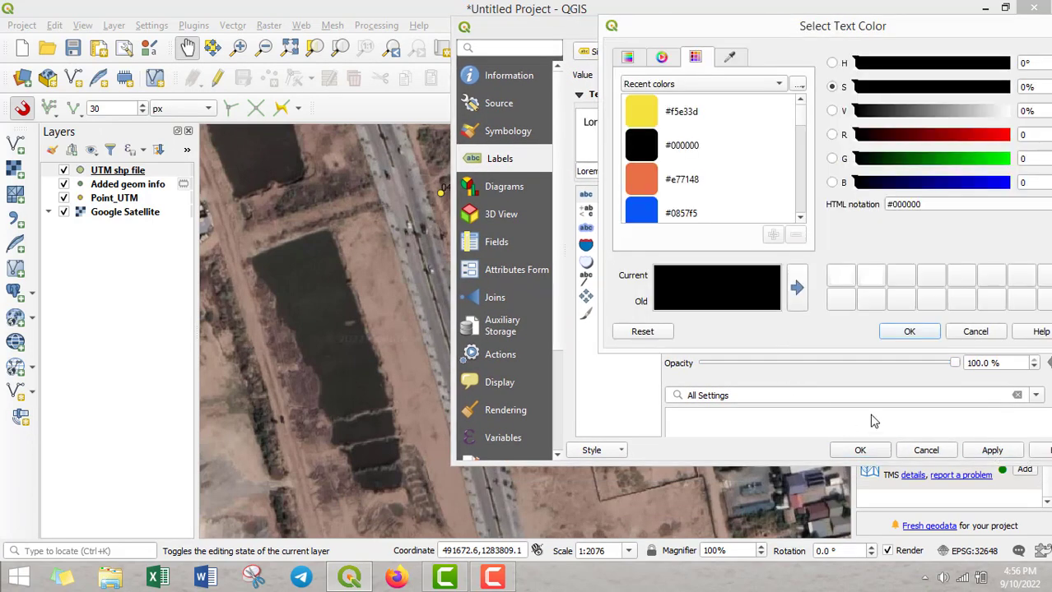
scroll(658, 164, "down", 3)
left_click(657, 152)
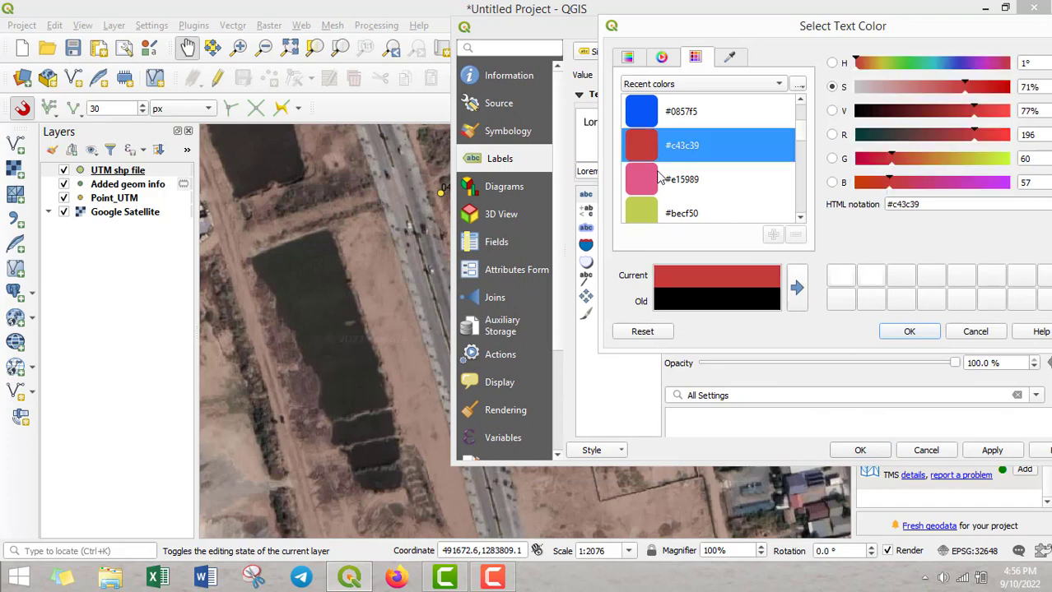
left_click(800, 218)
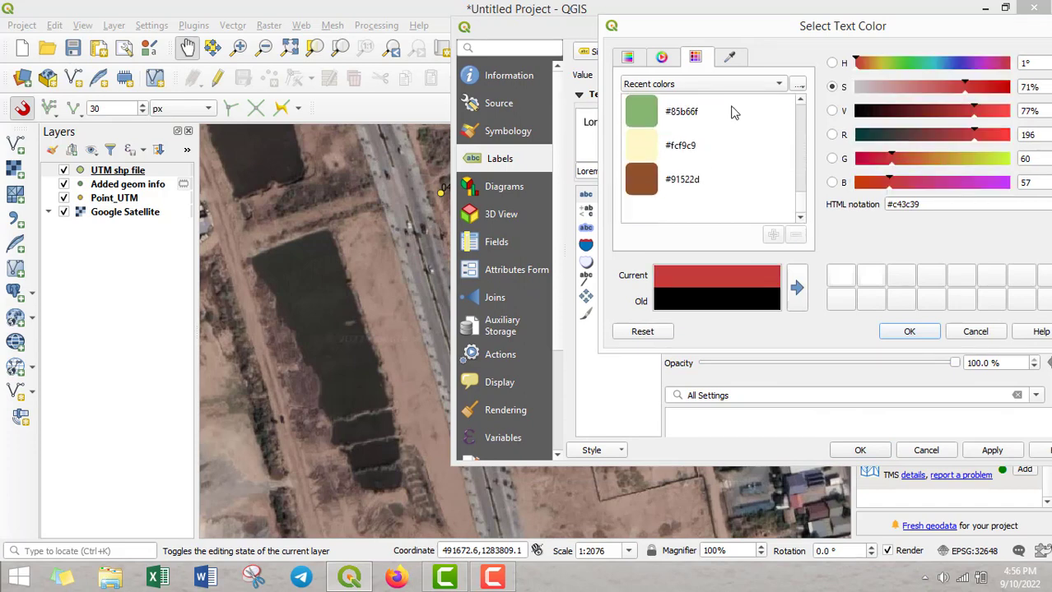
left_click(662, 57)
left_click(777, 159)
left_click(784, 136)
left_click(785, 144)
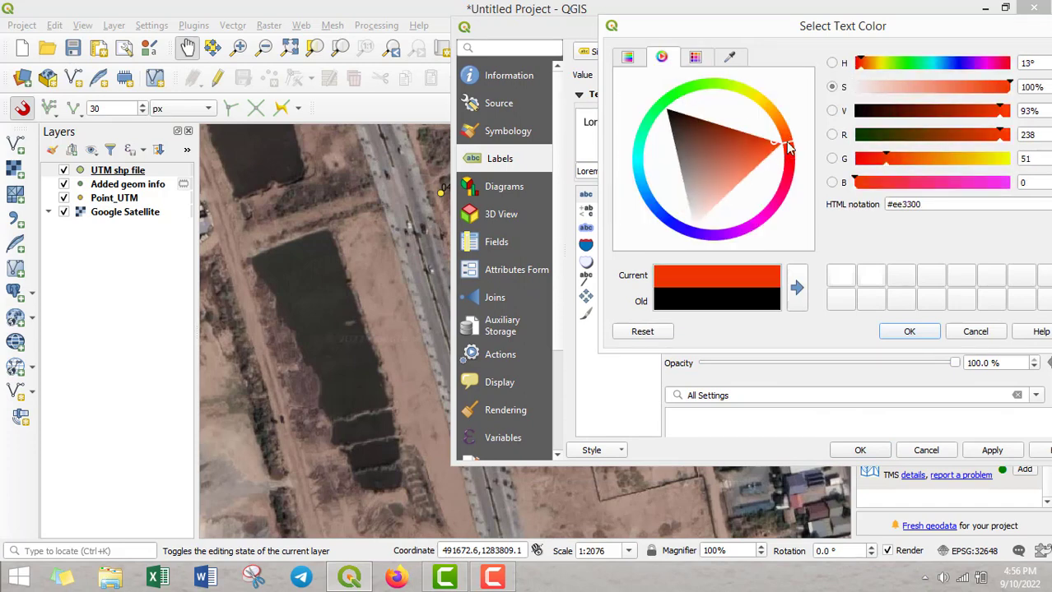
left_click(788, 162)
left_click(791, 154)
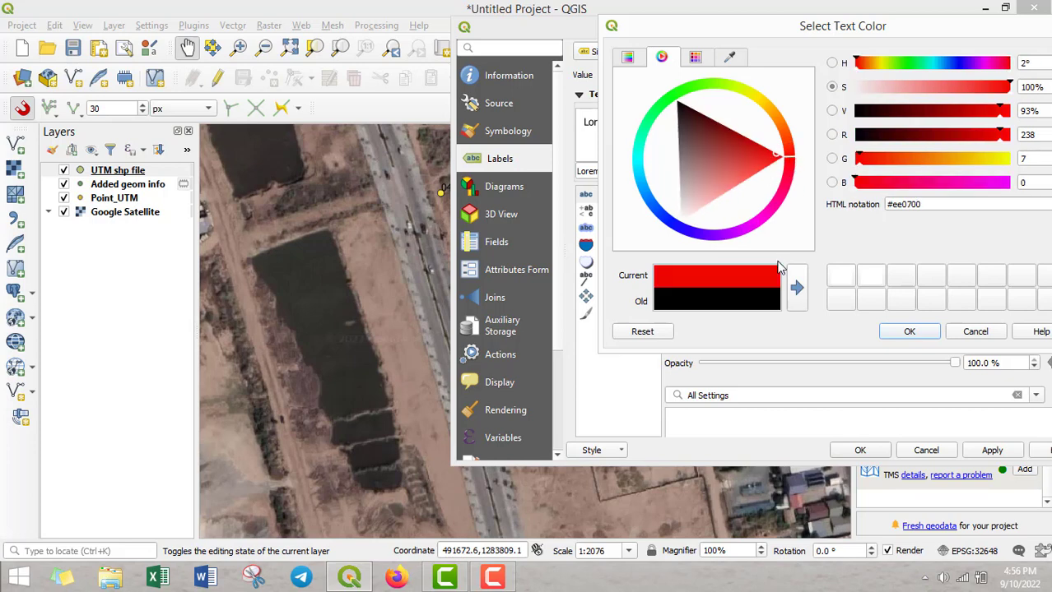
left_click(779, 162)
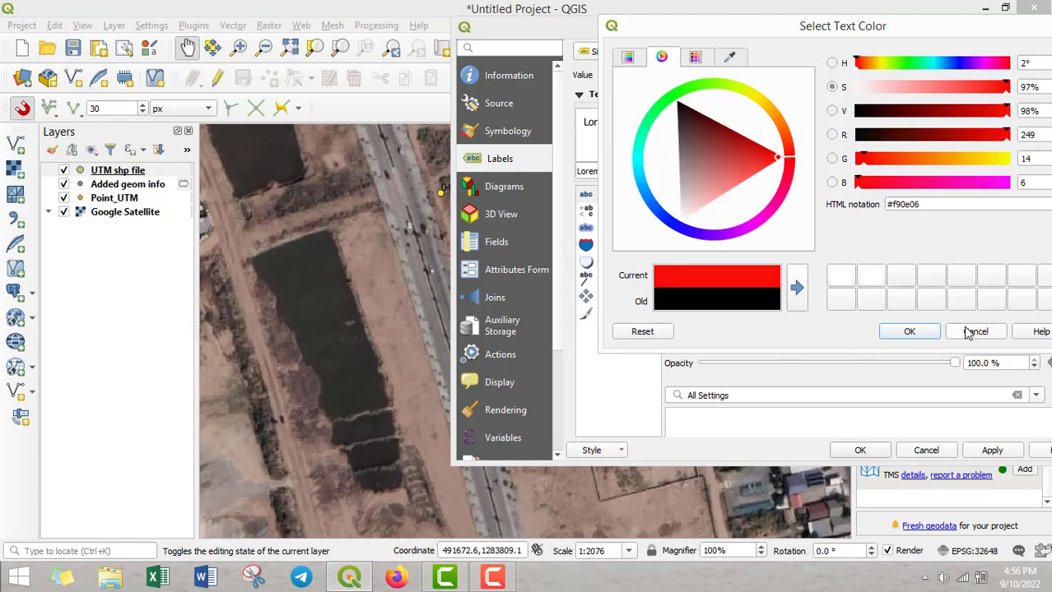
left_click(909, 332)
left_click(860, 451)
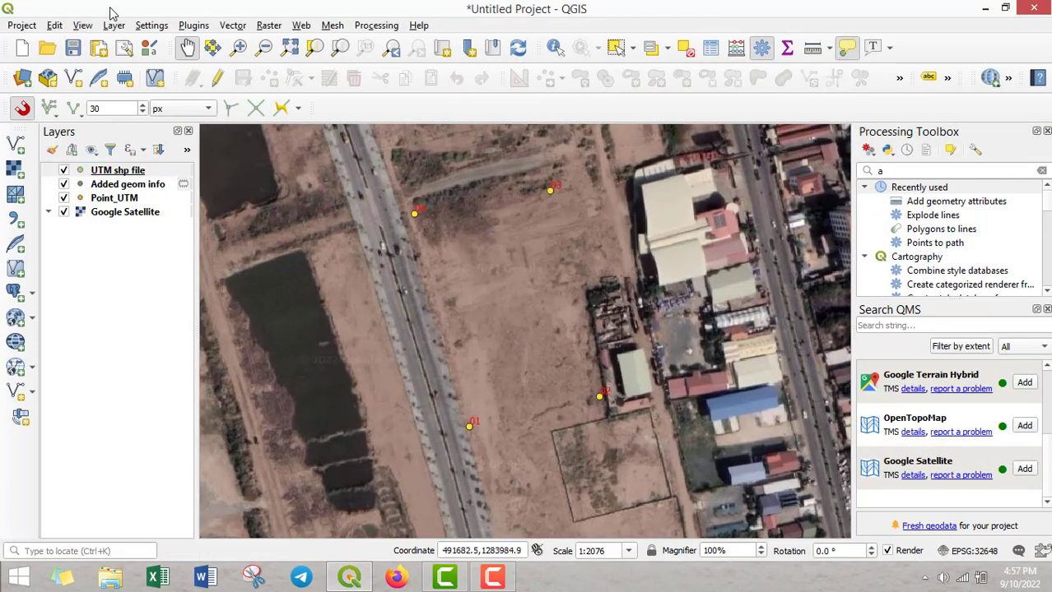
Set up a new polygon shapefile named "Polygon on Square Land" in the project folder with project CRS EPSG:32648 - WGS 84 / UTM zone 48N.
left_click(73, 78)
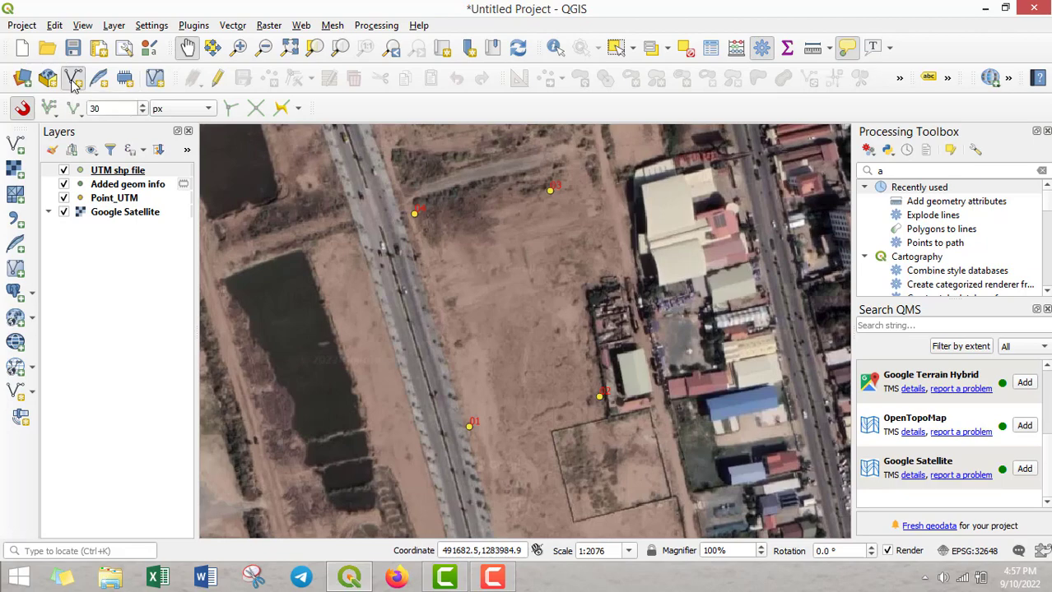
left_click(456, 75)
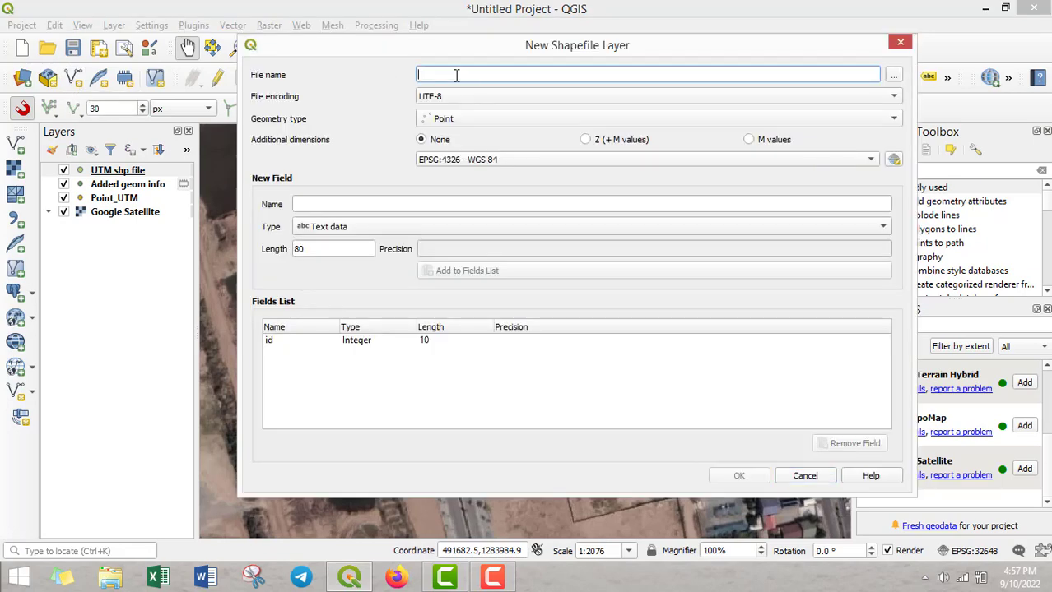
left_click(894, 76)
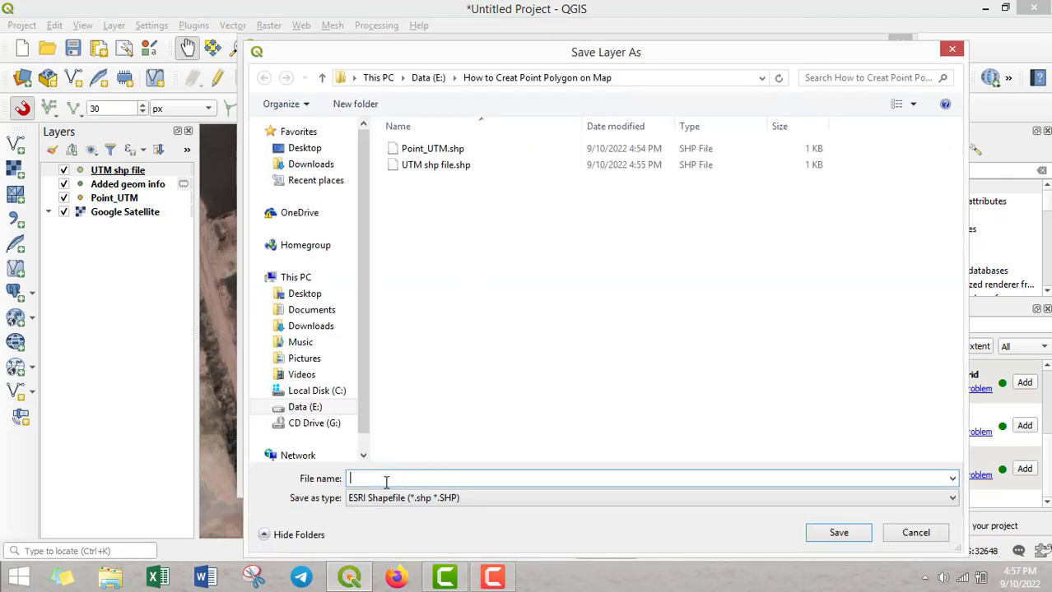
type("Polygon on Square Land")
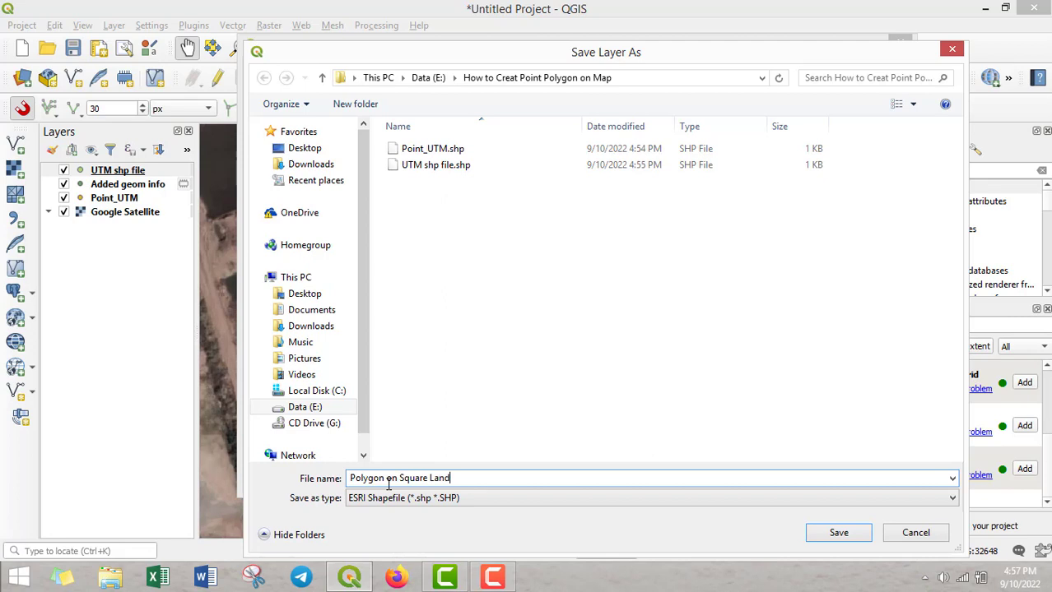
left_click(835, 533)
left_click(508, 121)
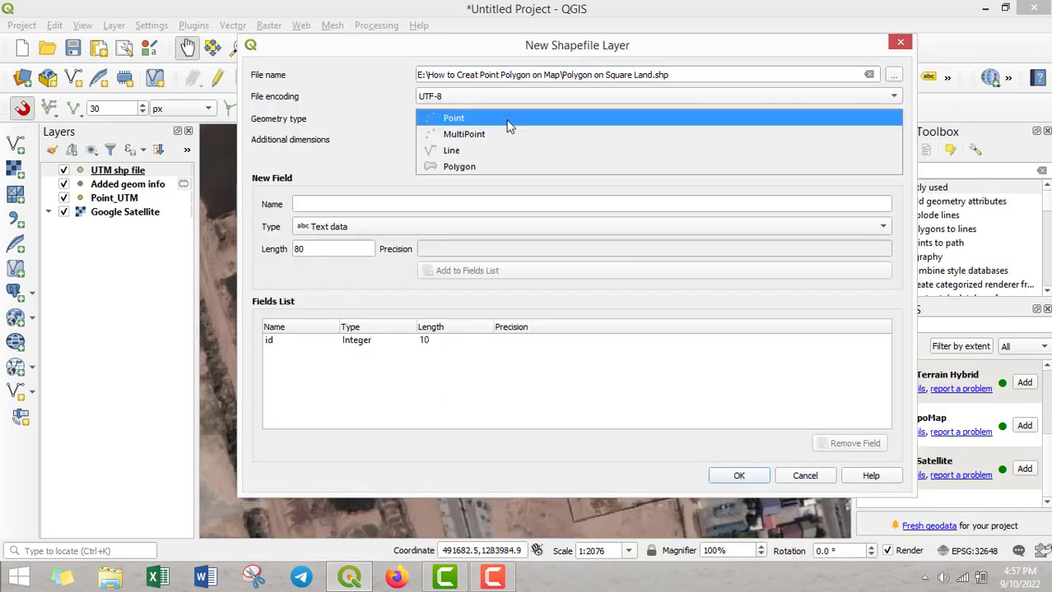
left_click(475, 167)
left_click(548, 162)
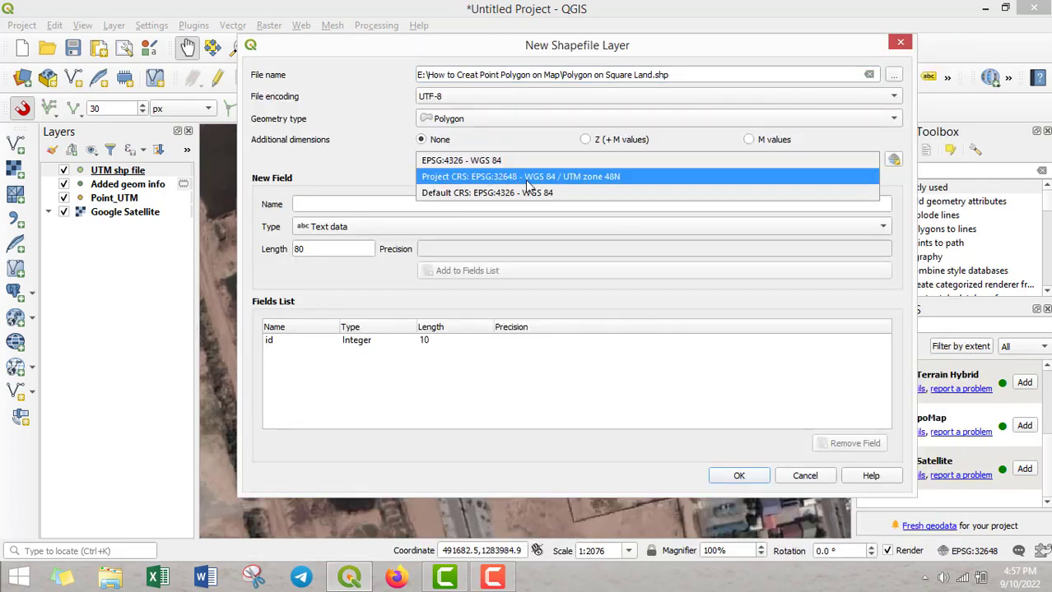
left_click(520, 176)
Add a text field ID of length 50, remove the default integer id field and create the polygon layer.
left_click(461, 206)
type("ID")
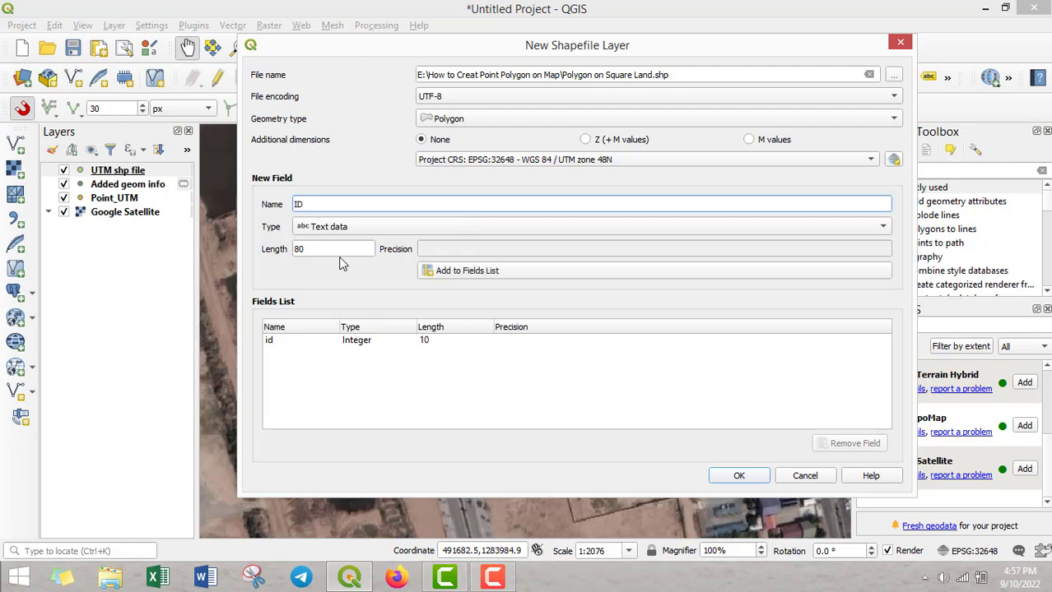
key("Tab")
key("Tab")
type("50")
left_click(436, 274)
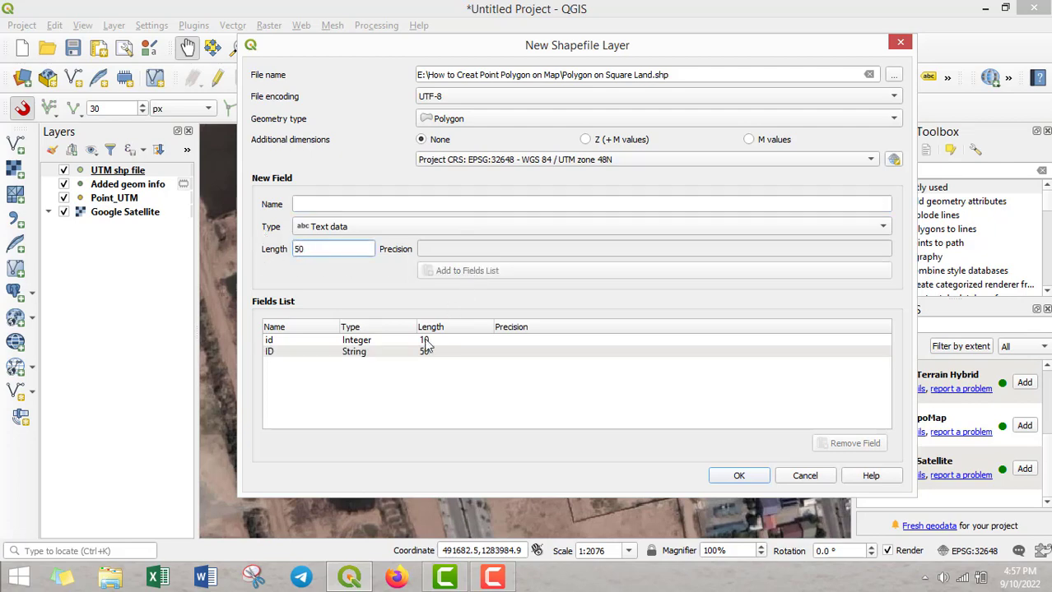
left_click(427, 341)
left_click(854, 443)
left_click(738, 475)
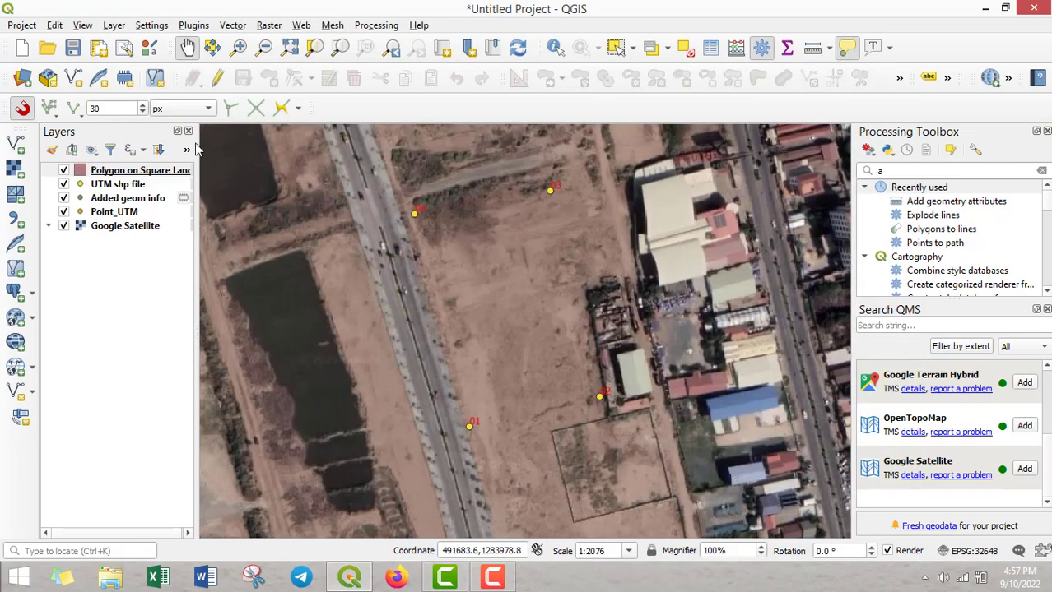
Enable editing on the Polygon on Square Land layer and draw a polygon snapped through points 01, 02, 03 and 04.
left_click(131, 170)
left_click(217, 78)
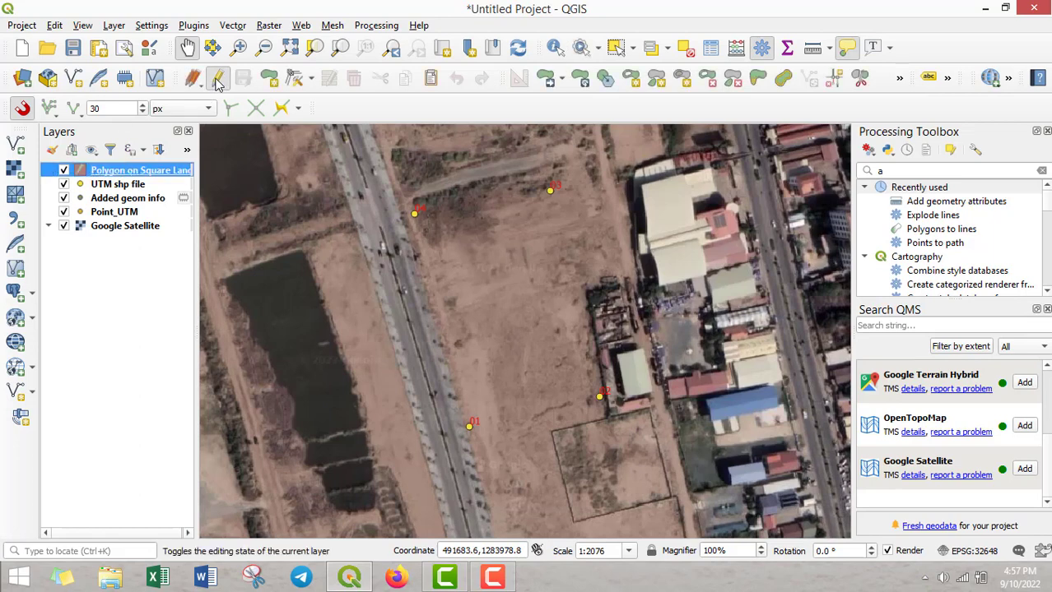
left_click(271, 81)
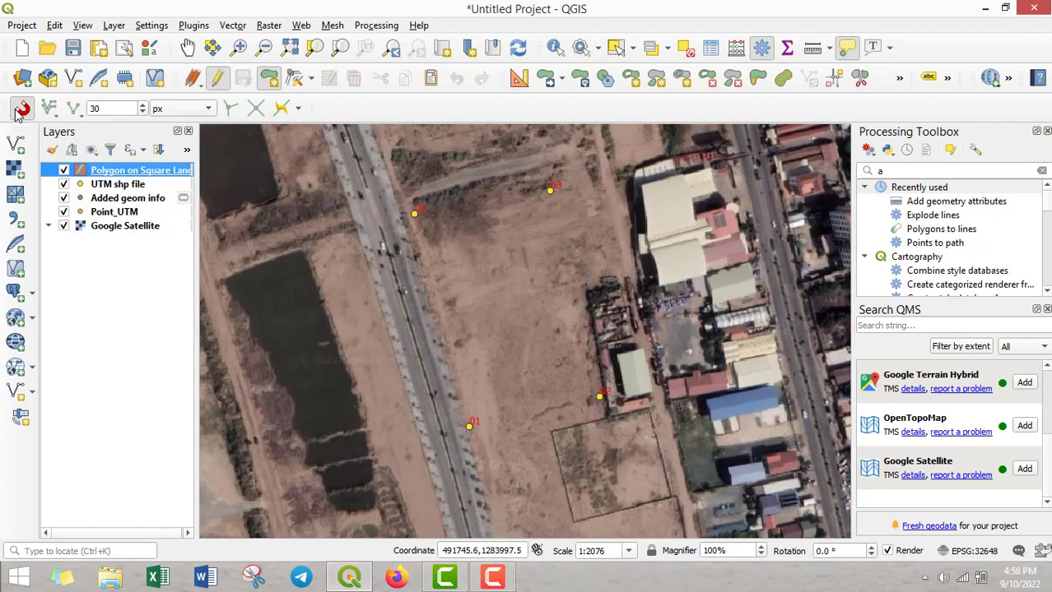
left_click(469, 425)
left_click(599, 398)
left_click(549, 191)
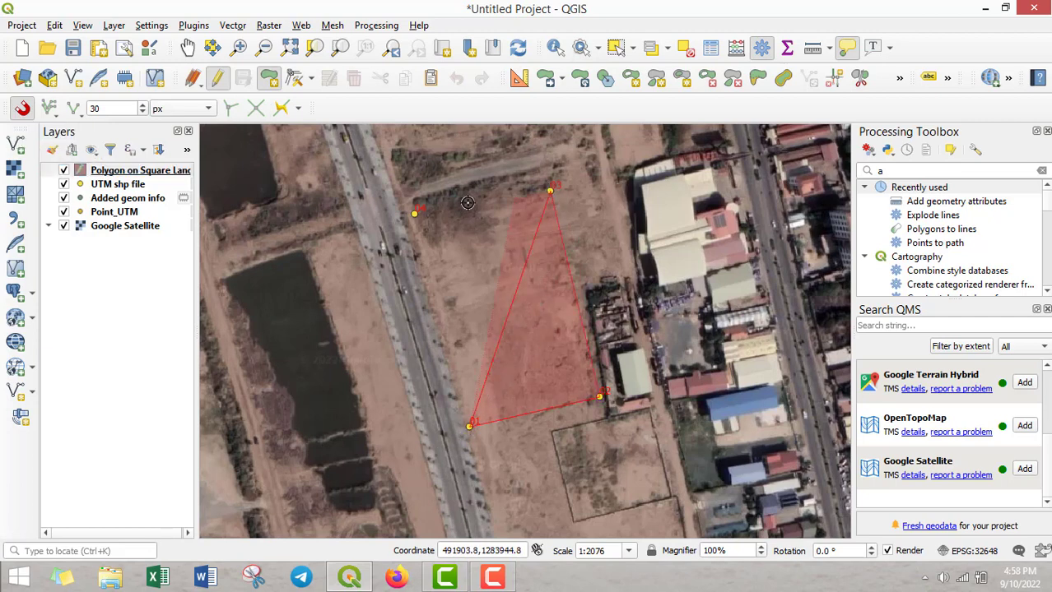
left_click(414, 214)
right_click(476, 423)
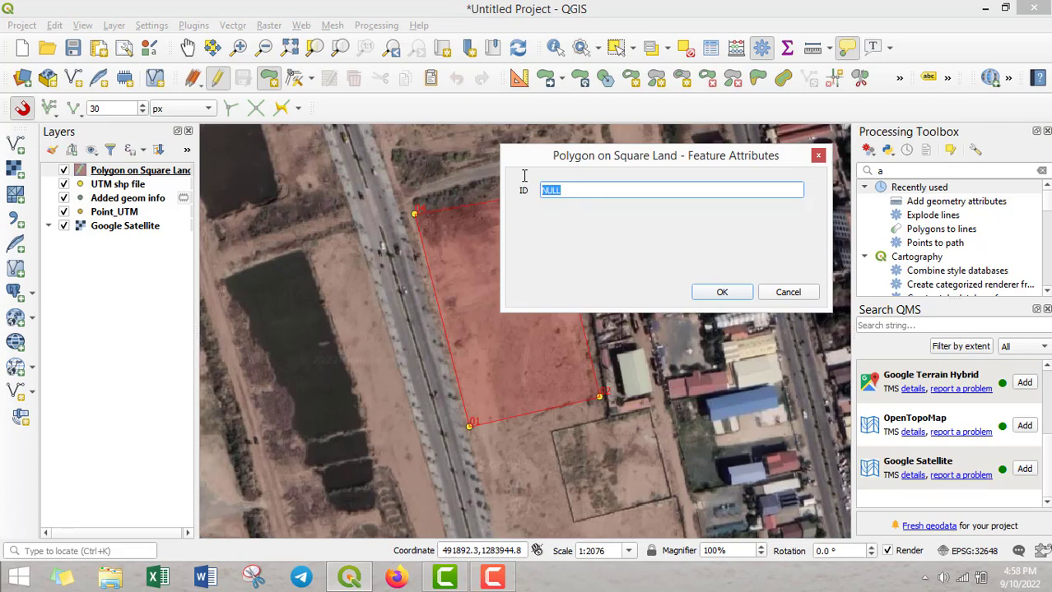
Enter "Land Square" as the new polygon's ID and end the layer's editing session.
type("Lnd")
left_click(723, 292)
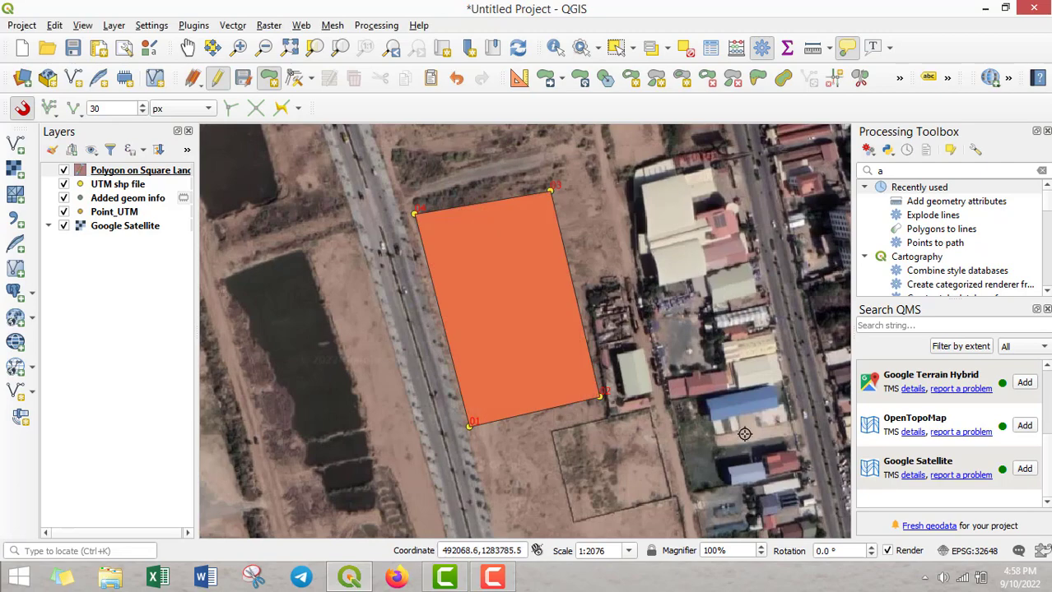
left_click(216, 77)
In the symbology of the Polygon on Square Land layer, choose the recent colour #fdf9b5 for the fill.
left_click(132, 173)
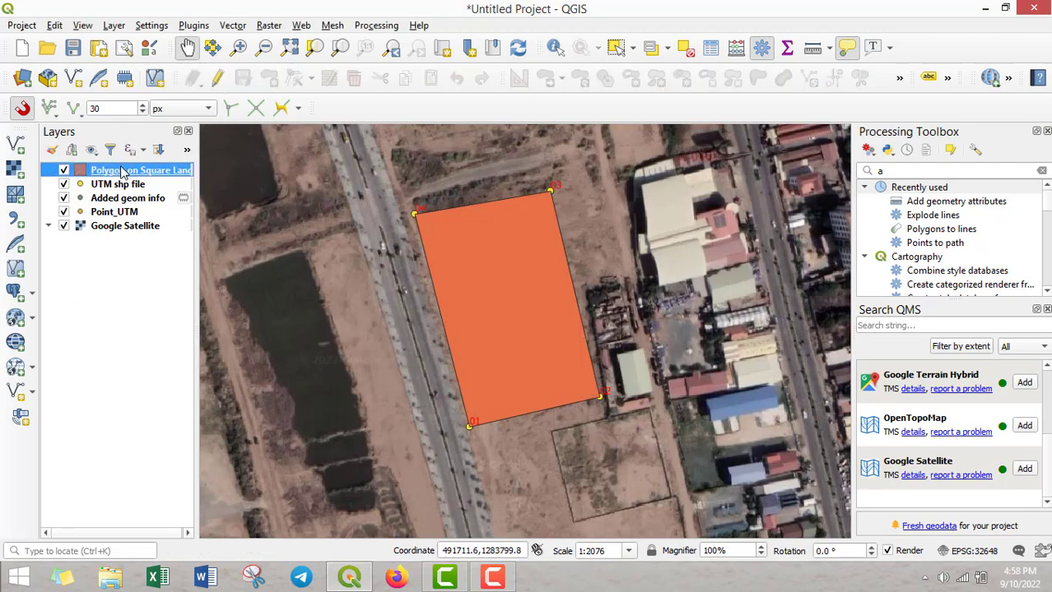
double_click(121, 170)
left_click(510, 133)
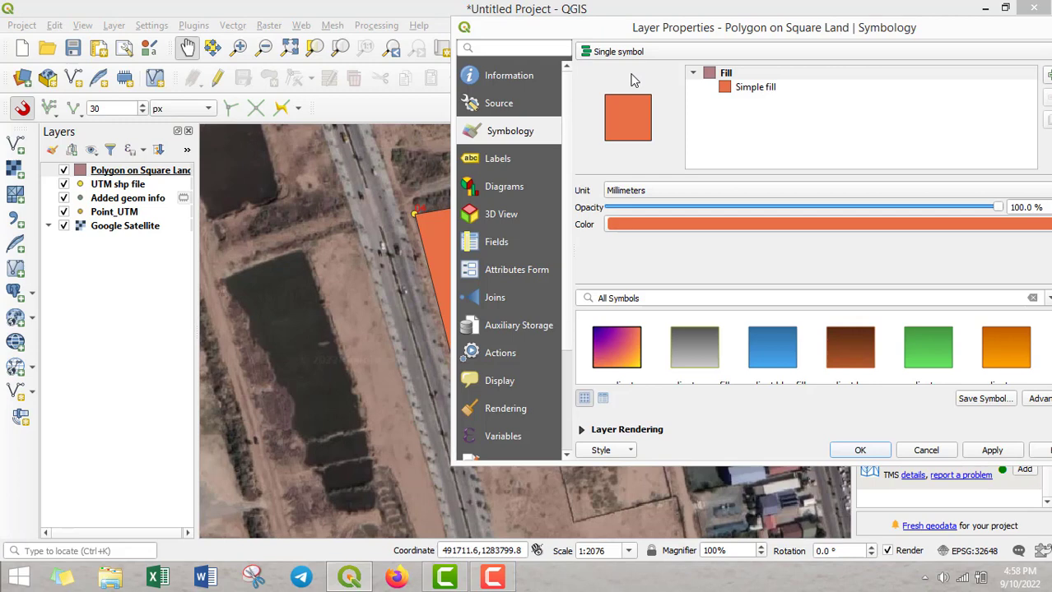
left_click(697, 225)
left_click(694, 57)
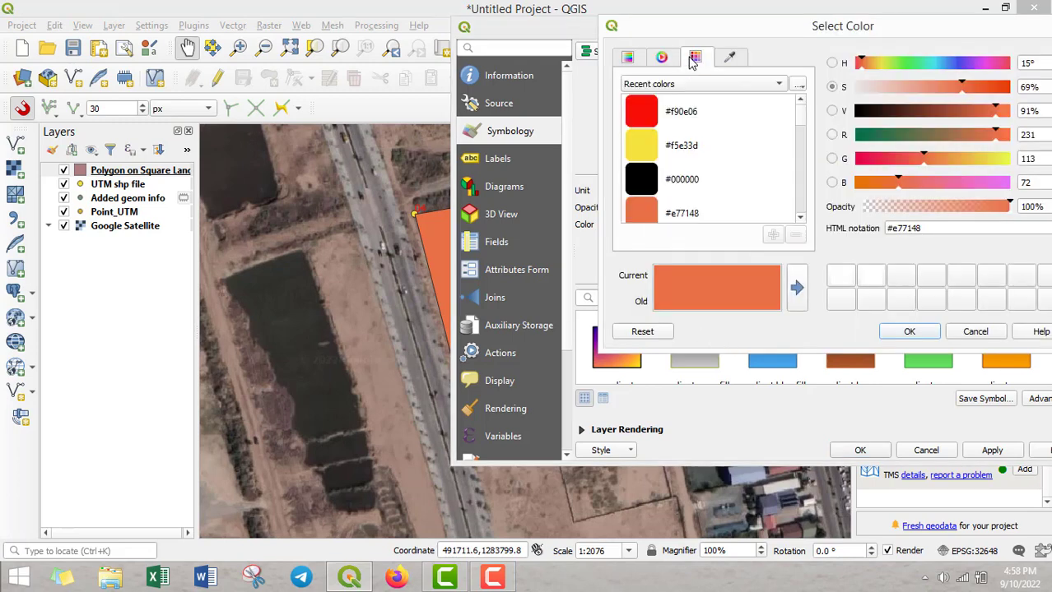
left_click(800, 219)
left_click(800, 219)
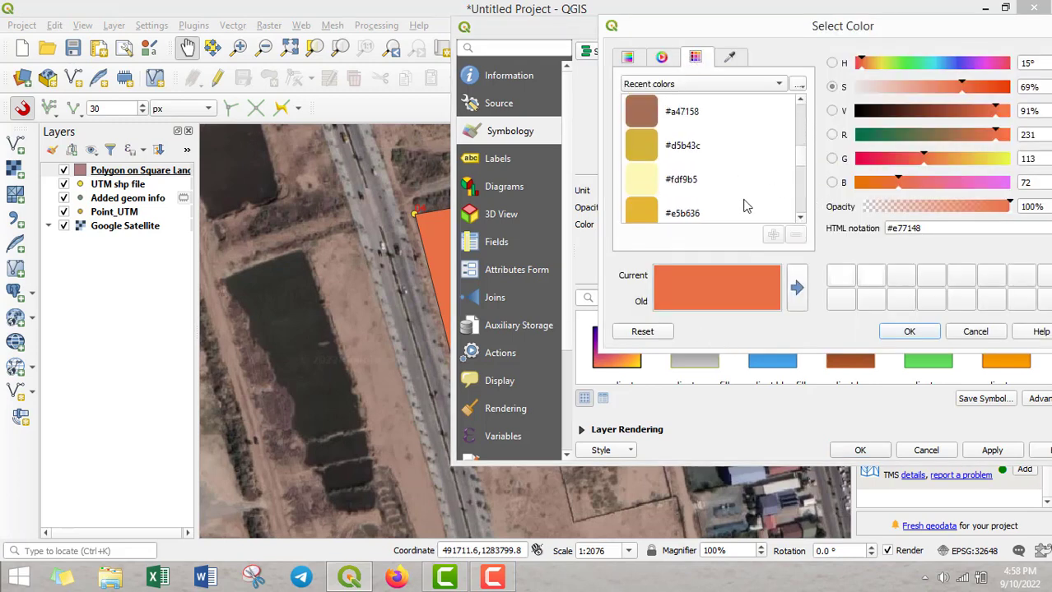
left_click(637, 185)
Lower the opacity of the polygon's fill colour to make it semi-transparent, and apply and accept the layer properties.
left_click_drag(1013, 209, 920, 213)
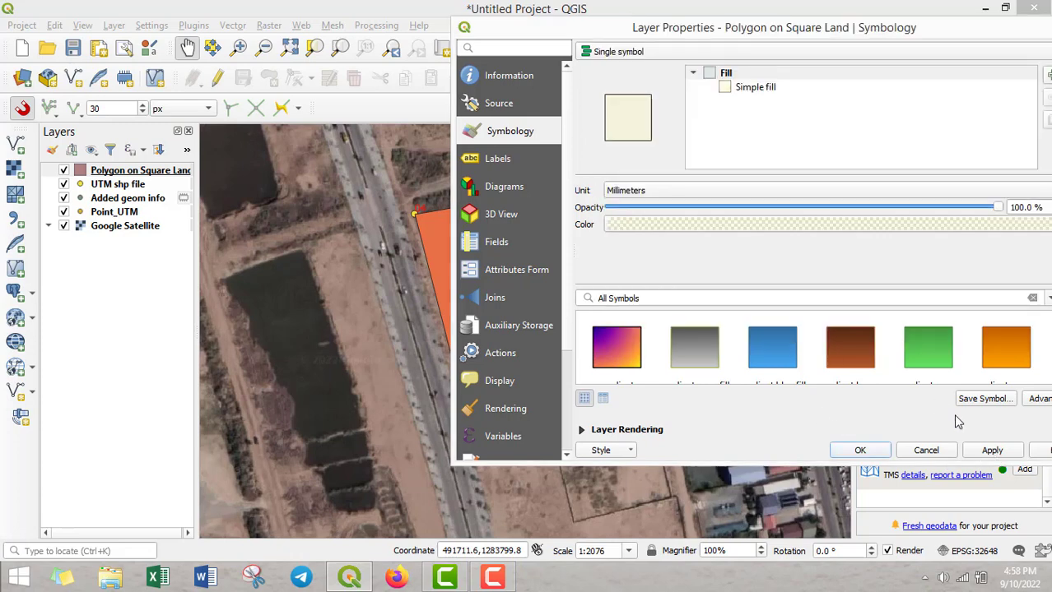
left_click(899, 333)
left_click(979, 457)
left_click(882, 451)
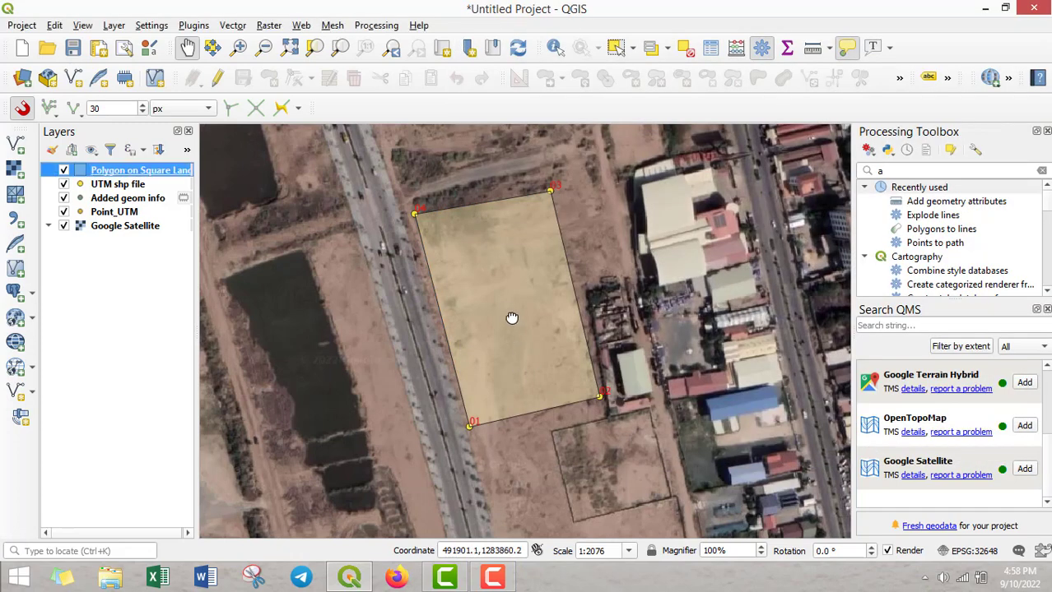
Examine the polygon over the imagery, hide the Google Satellite layer to view it alone, and show the layer again.
left_click_drag(515, 311, 511, 316)
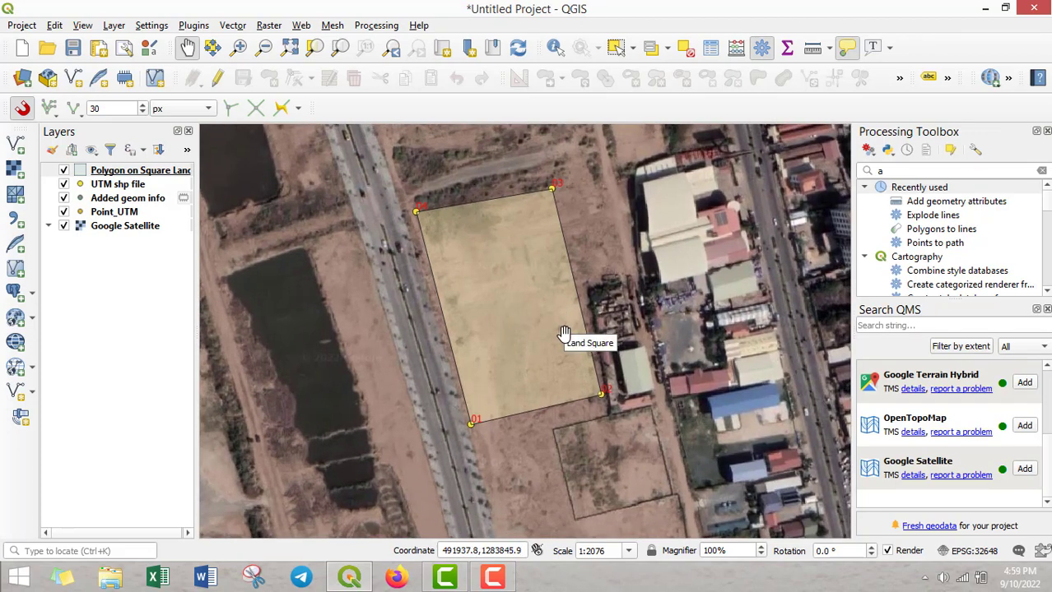
left_click_drag(526, 342, 529, 344)
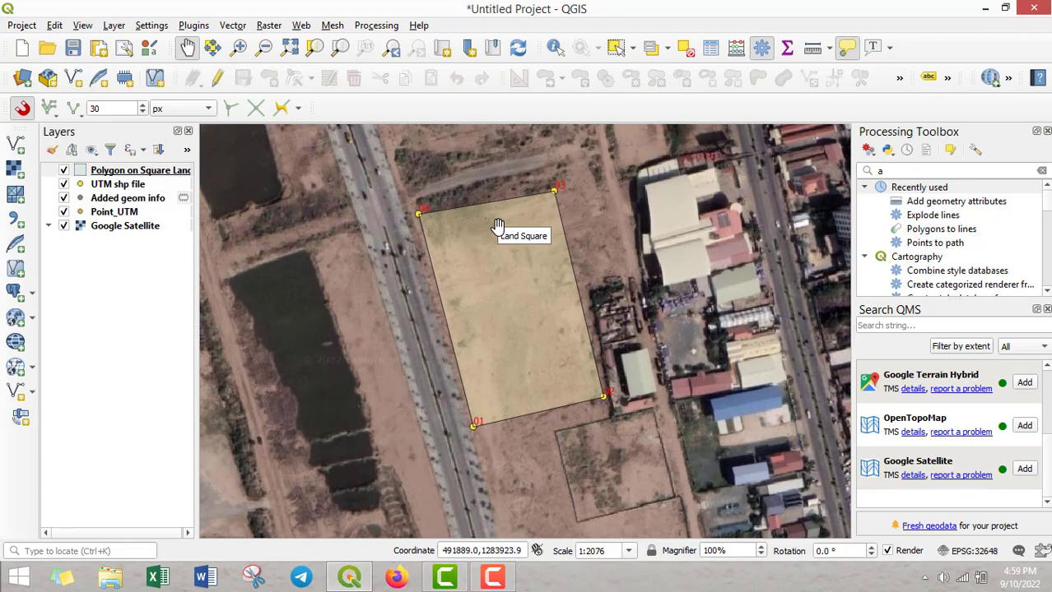
left_click_drag(509, 293, 509, 306)
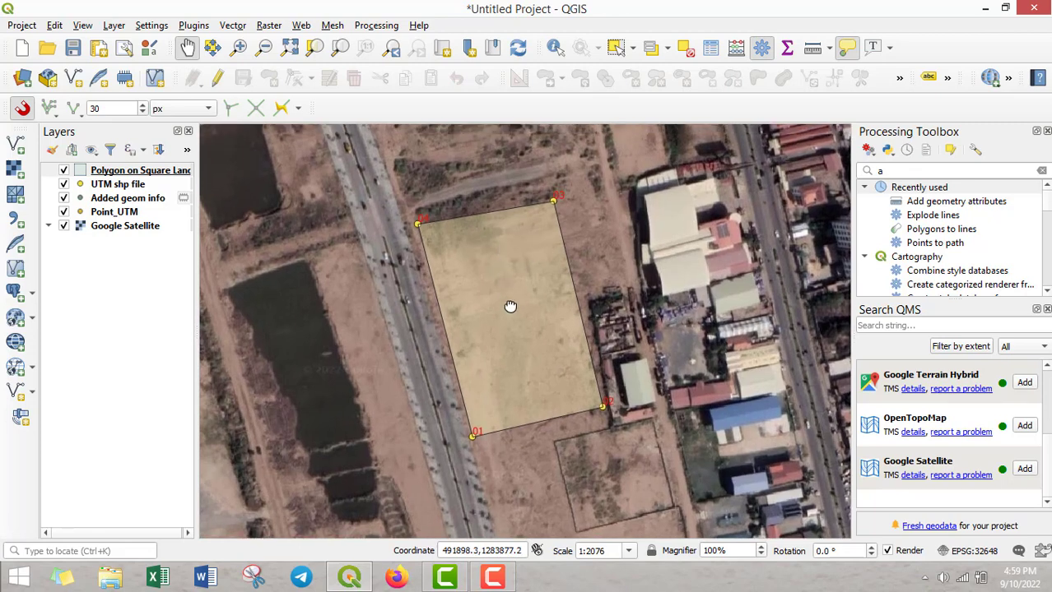
left_click(118, 175)
left_click(63, 226)
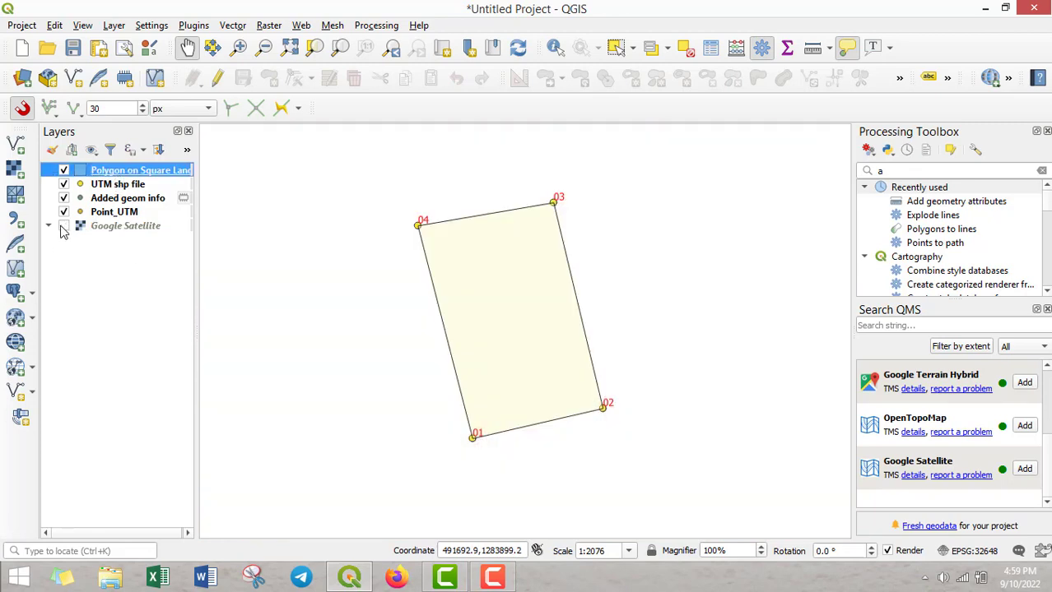
left_click(63, 227)
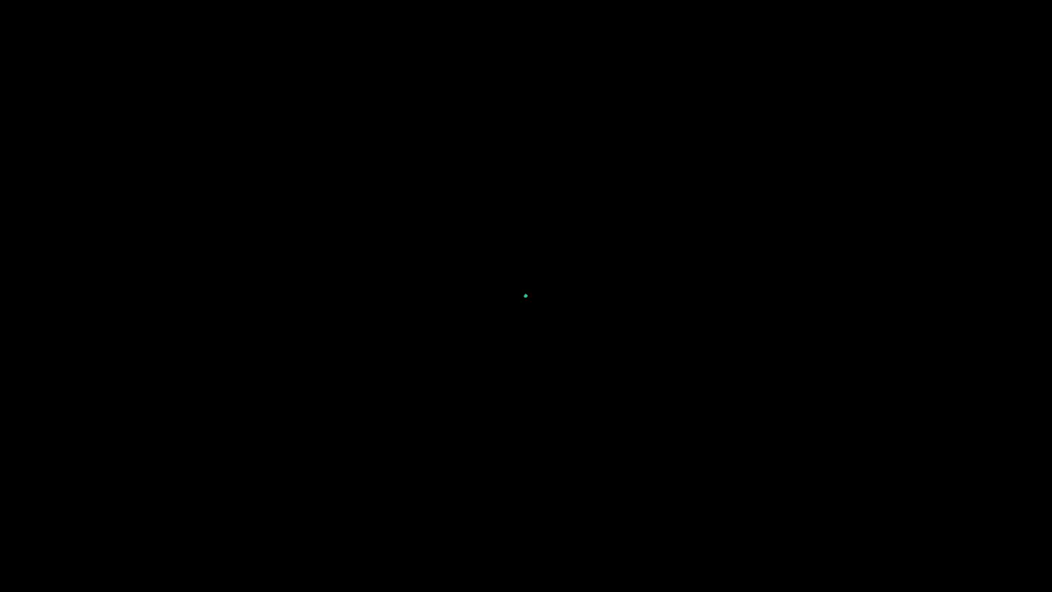